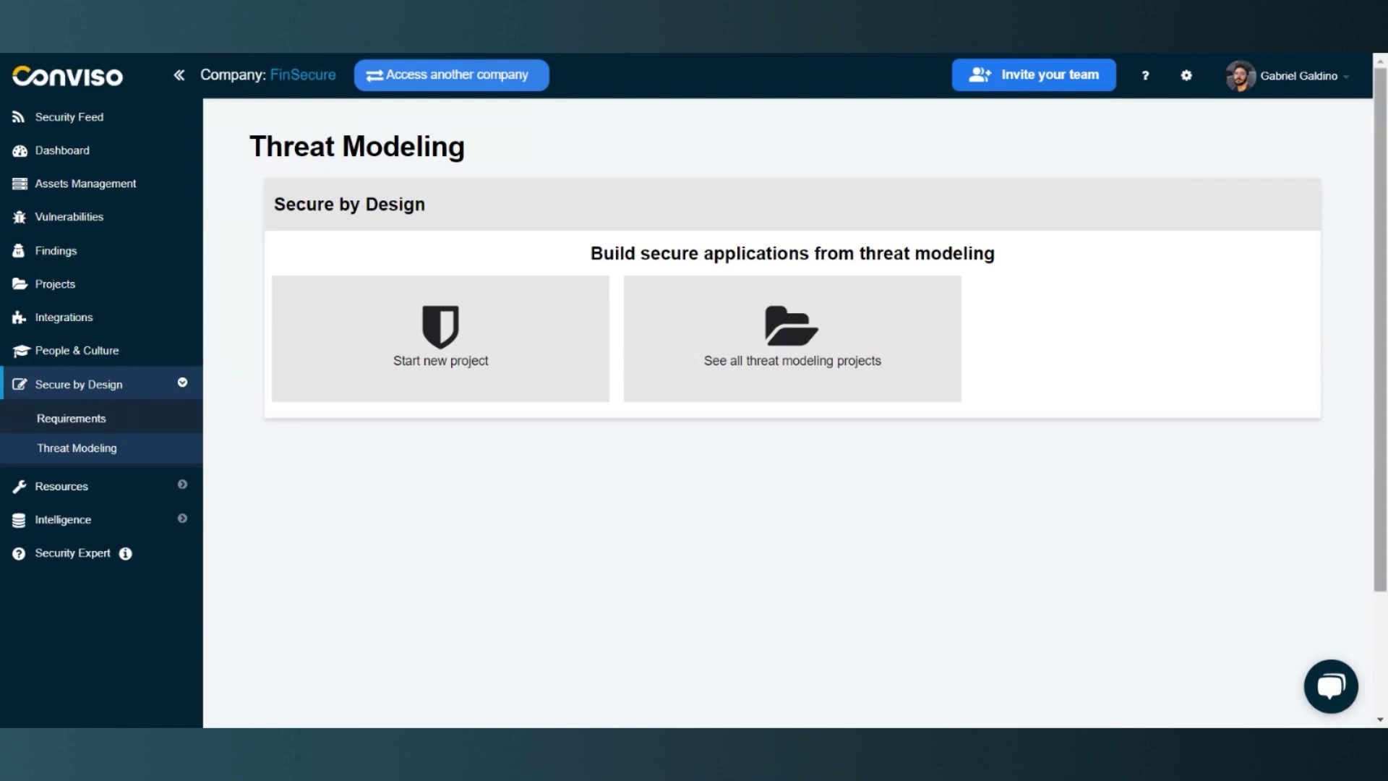
# Start a new threat modeling project and name its architecture item Banco de dados SQL
pyautogui.click(431, 359)
pyautogui.click(311, 278)
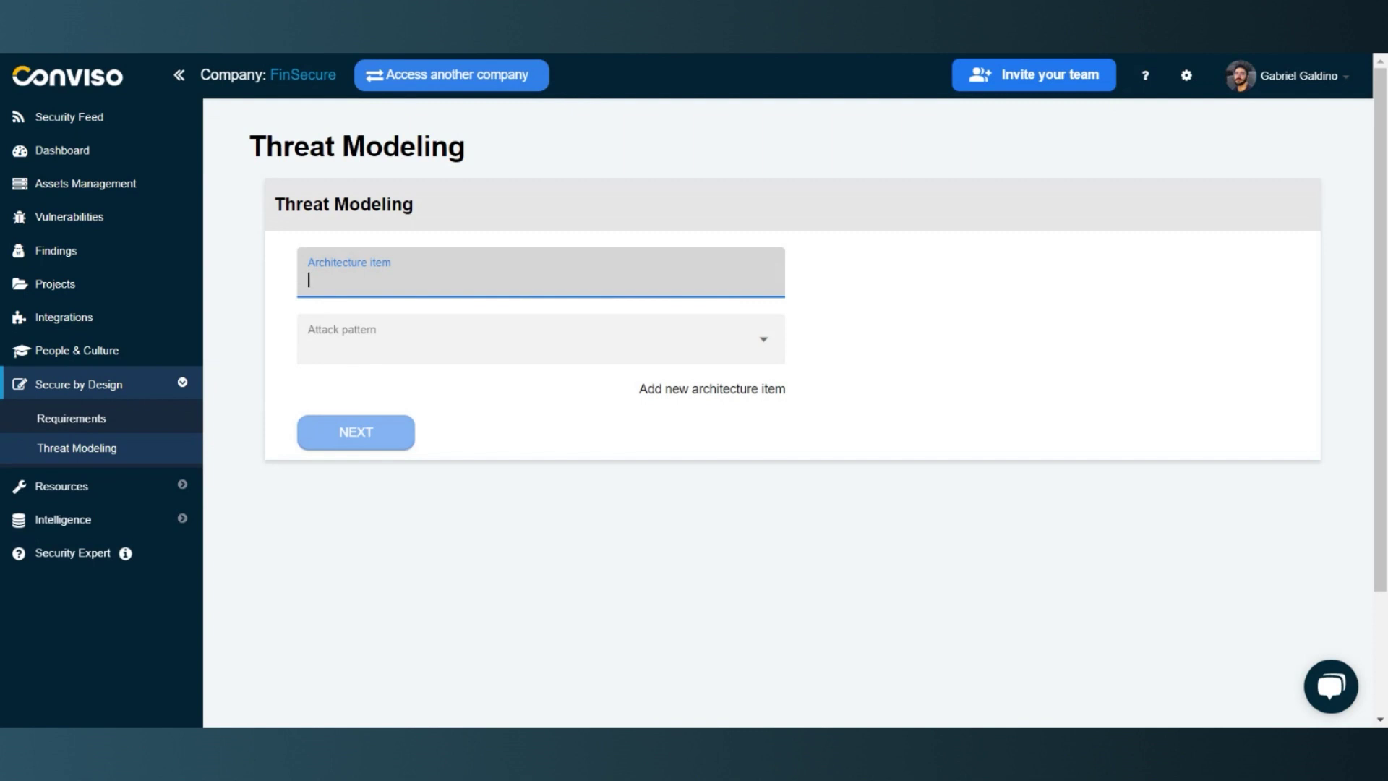
pyautogui.write('Banco de dados SQL')
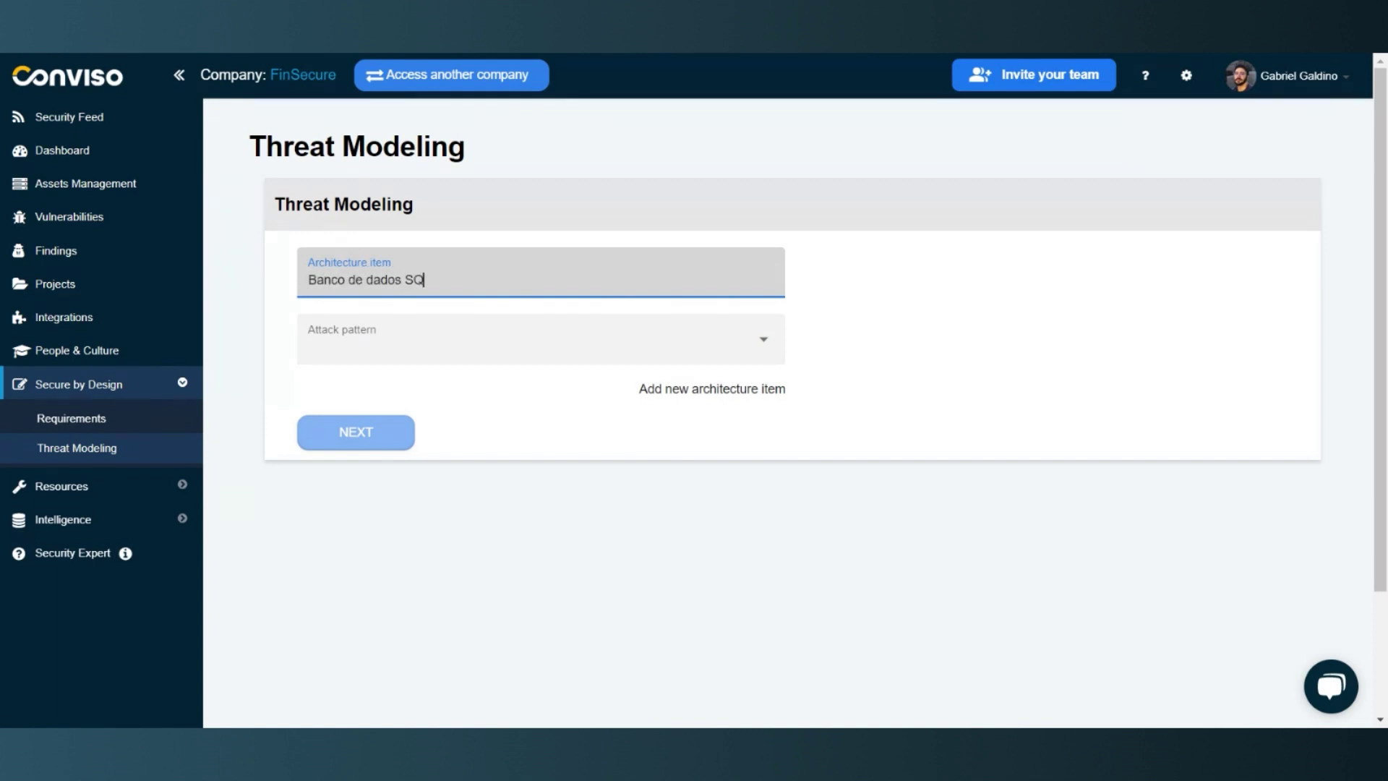
pyautogui.click(772, 438)
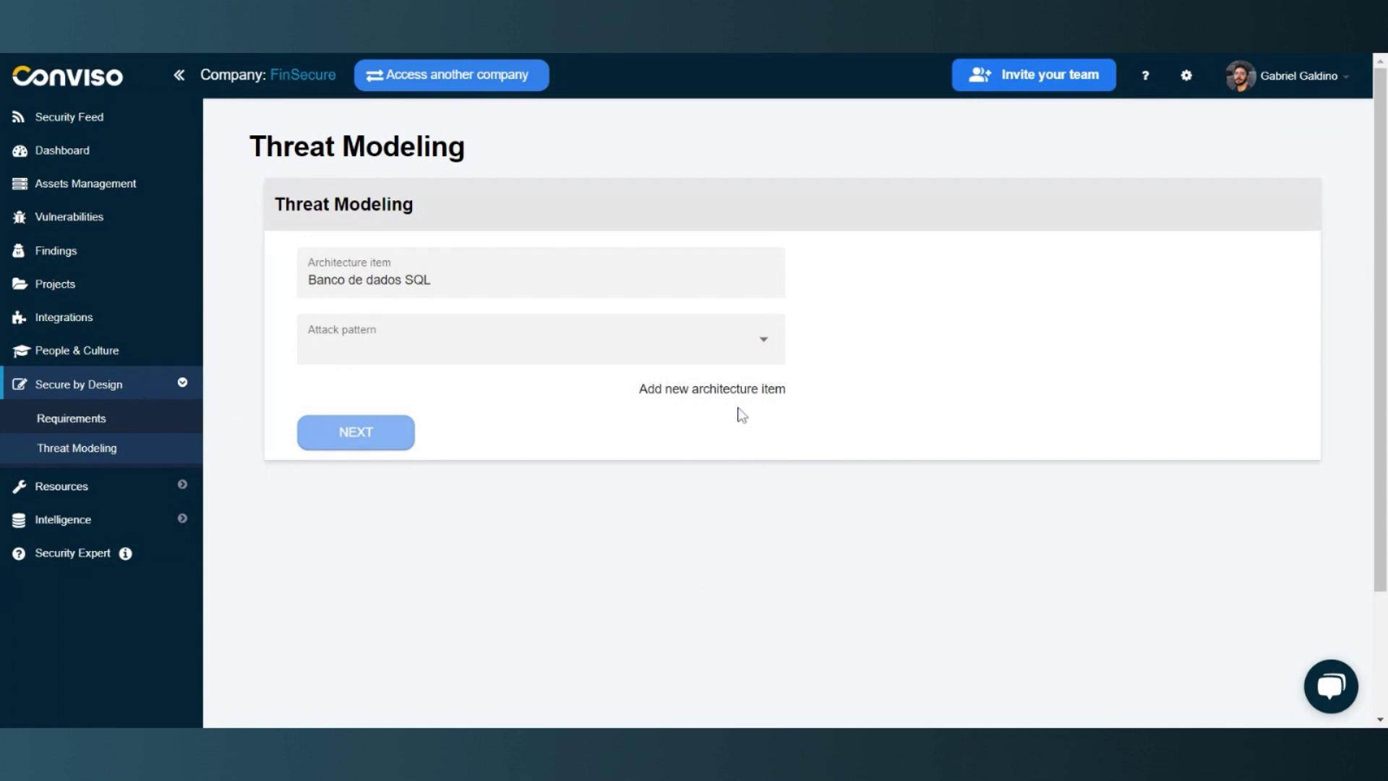
# Add a second, empty architecture item and delete it again
pyautogui.click(736, 400)
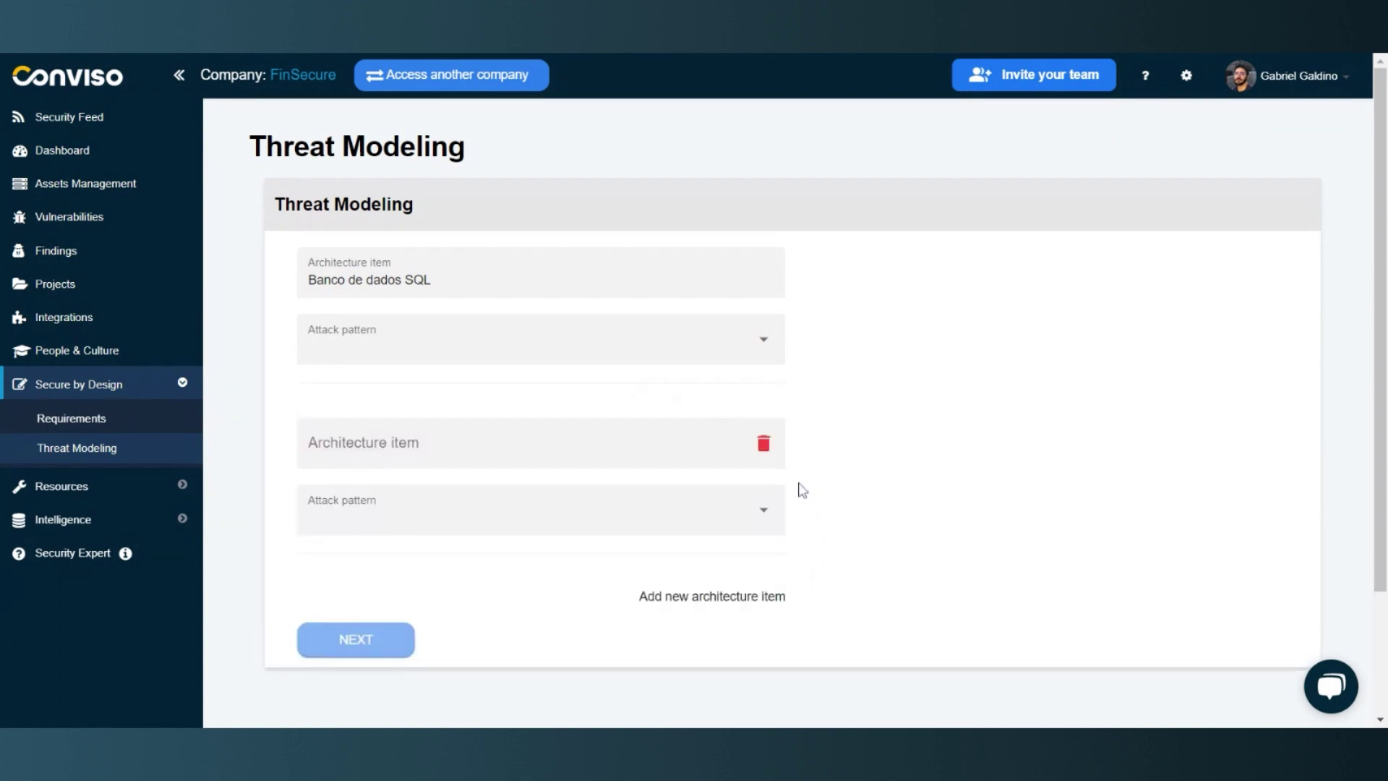
pyautogui.click(764, 443)
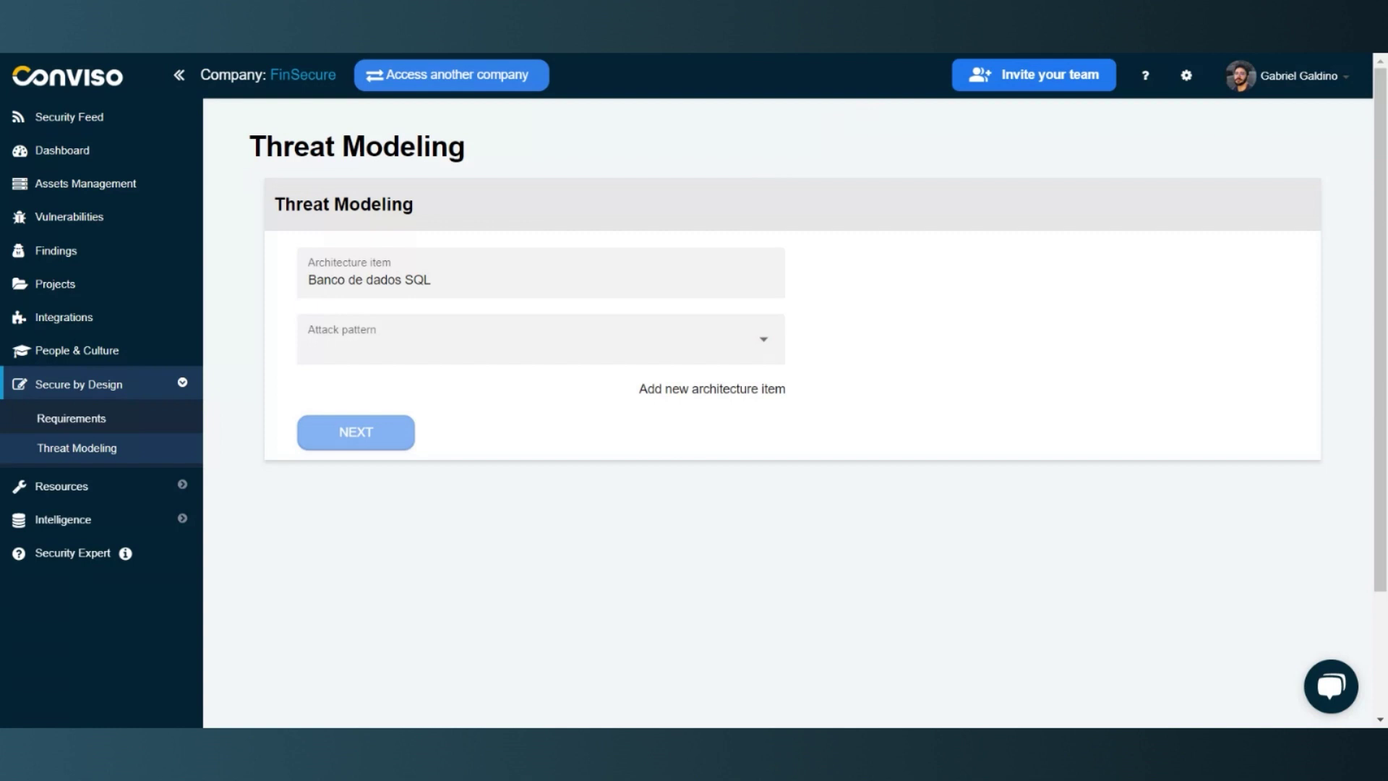
# Assign the SQL Injection attack pattern to the Banco de dados SQL architecture item, finding it by searching for SQL
pyautogui.click(541, 339)
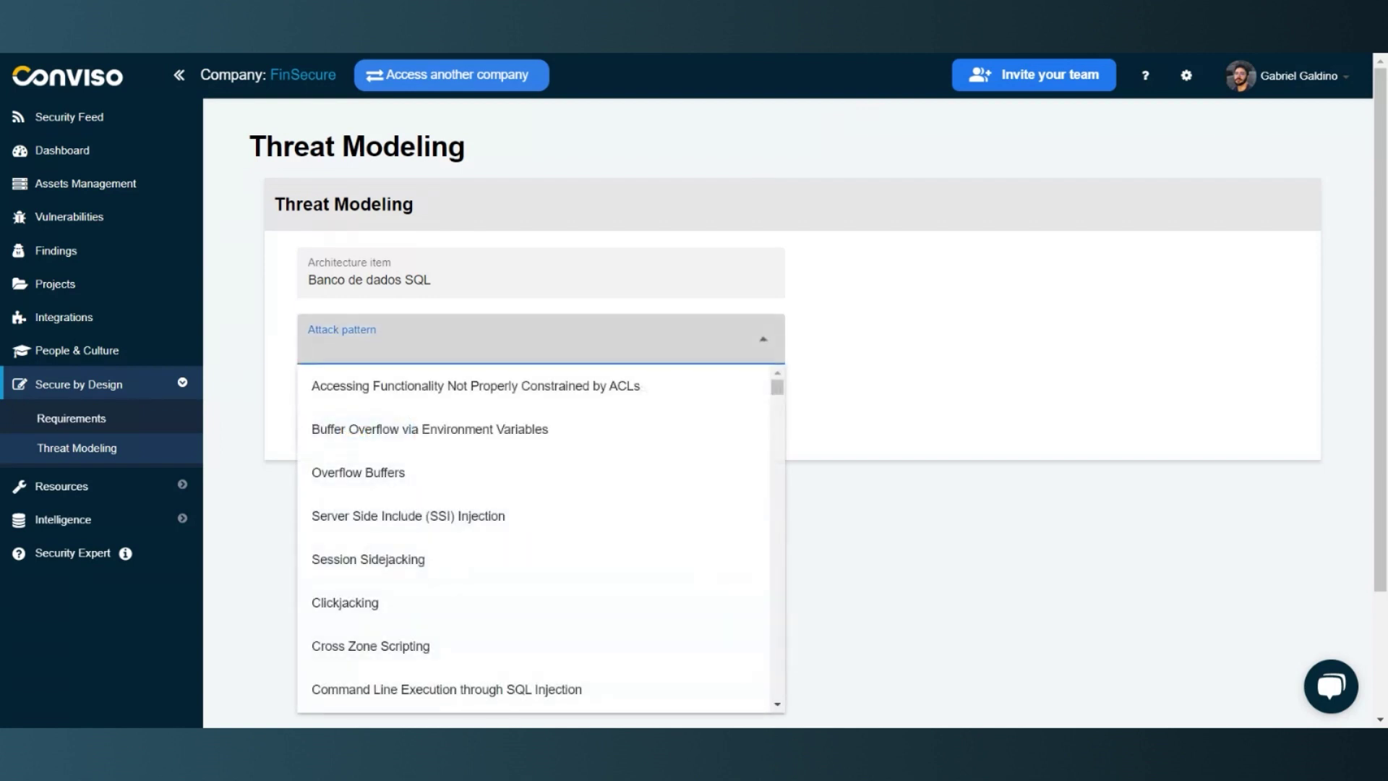
pyautogui.write('SQL')
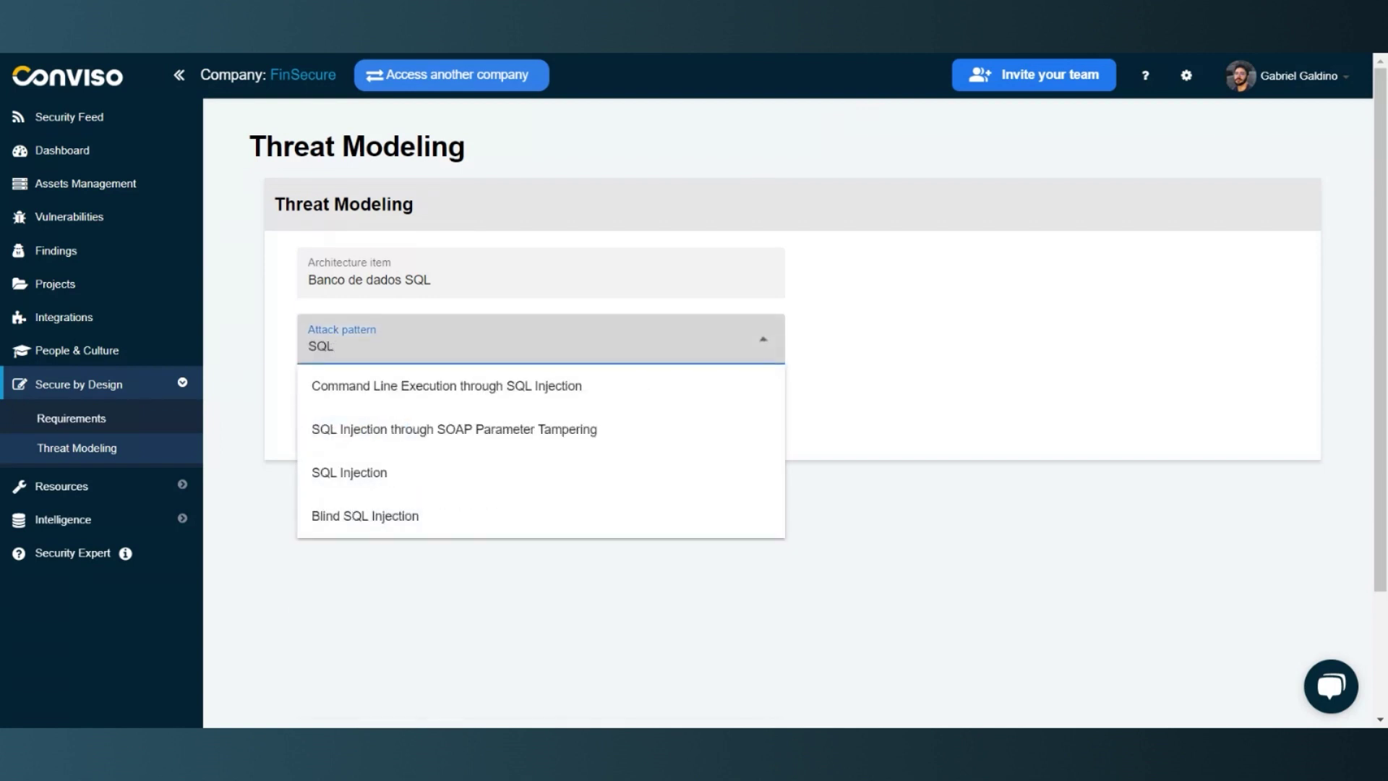
pyautogui.press('Down')
pyautogui.press('Down')
pyautogui.press('Down')
pyautogui.press('Return')
pyautogui.press('Escape')
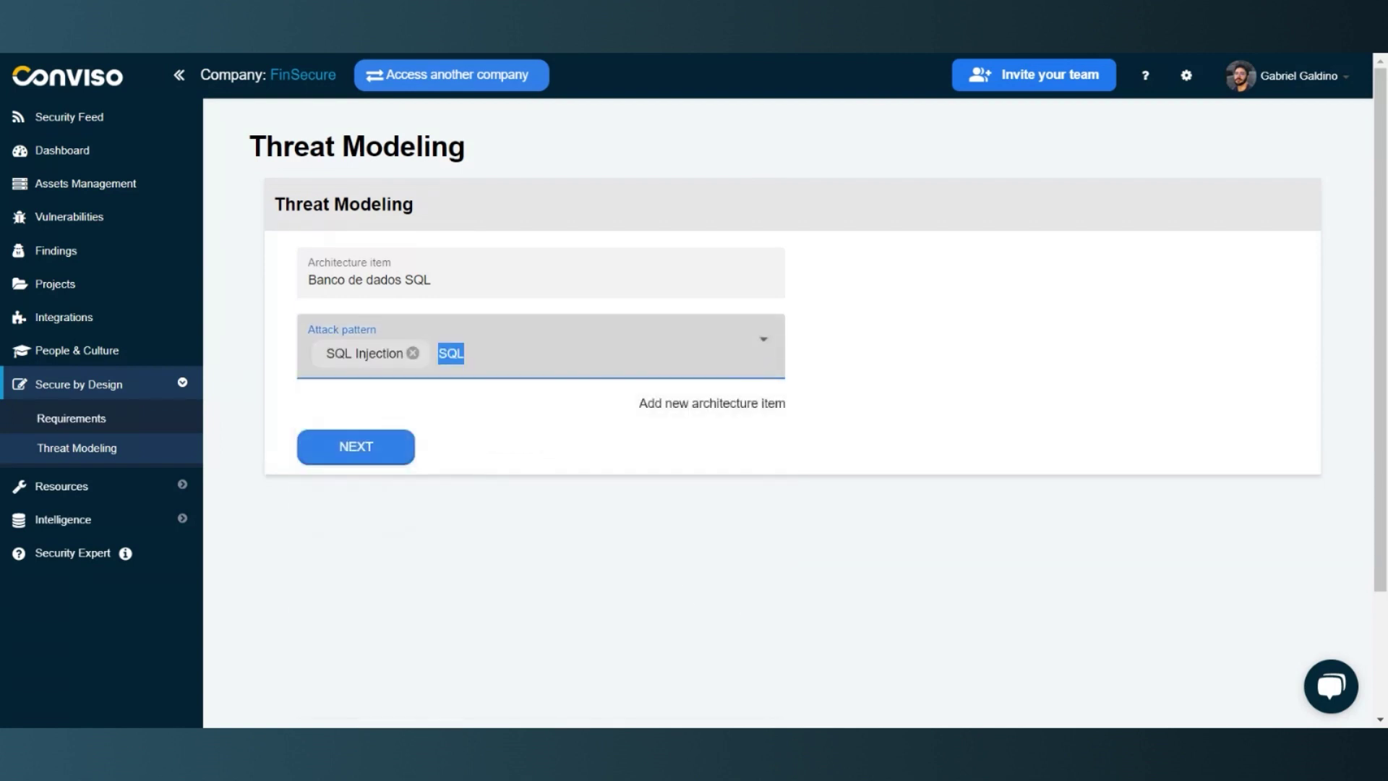
# Add the Authentication Abuse and Privilege Abuse attack patterns to the architecture item, finding them by searching for Abuse
pyautogui.write('Abuse')
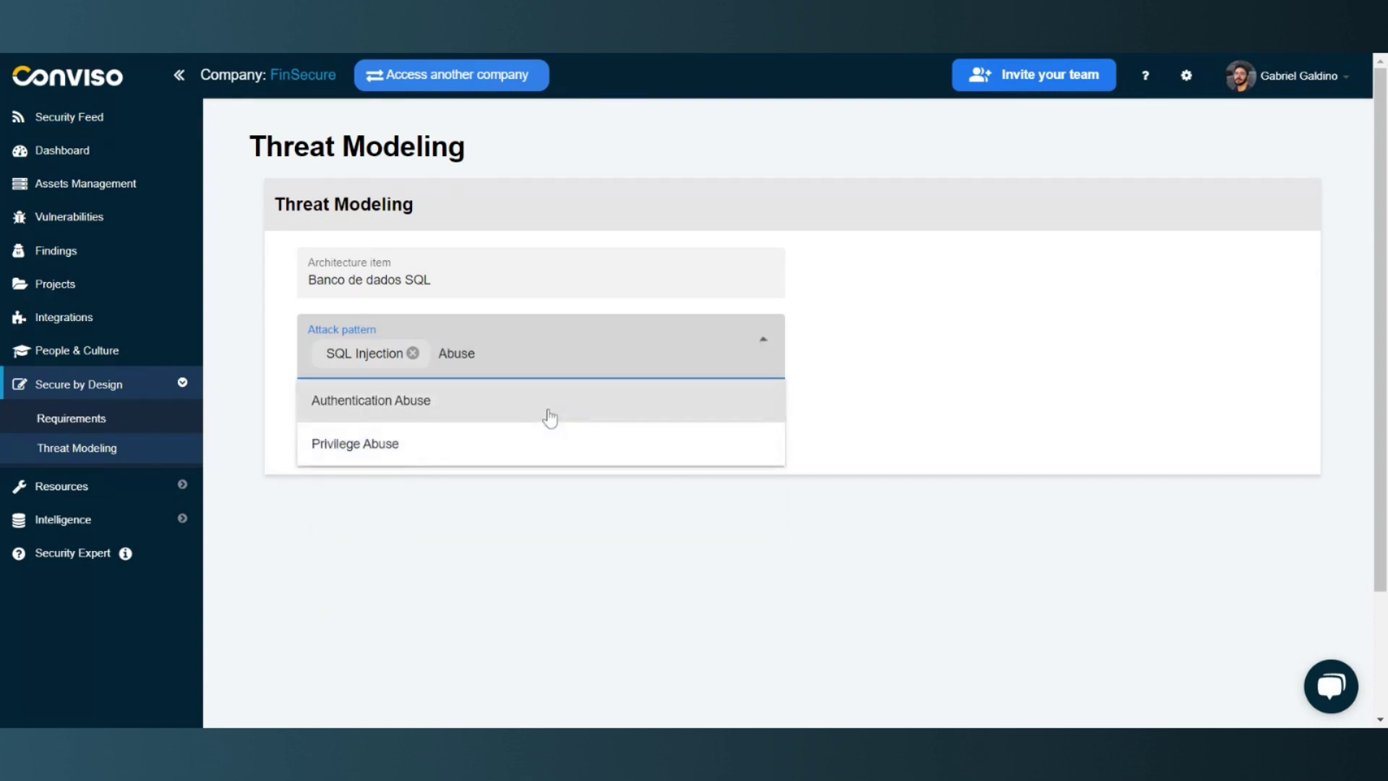
pyautogui.click(550, 418)
pyautogui.click(627, 443)
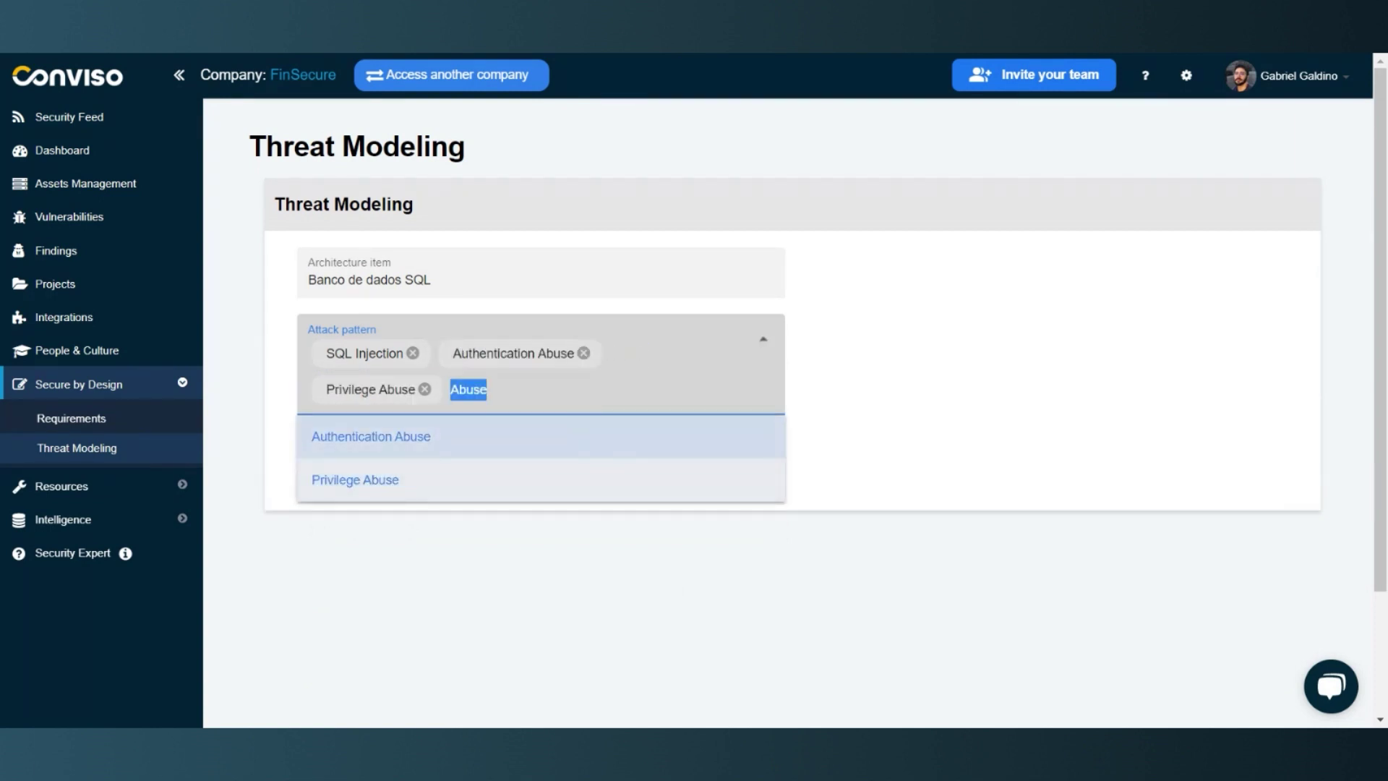
pyautogui.press('Escape')
pyautogui.press('BackSpace')
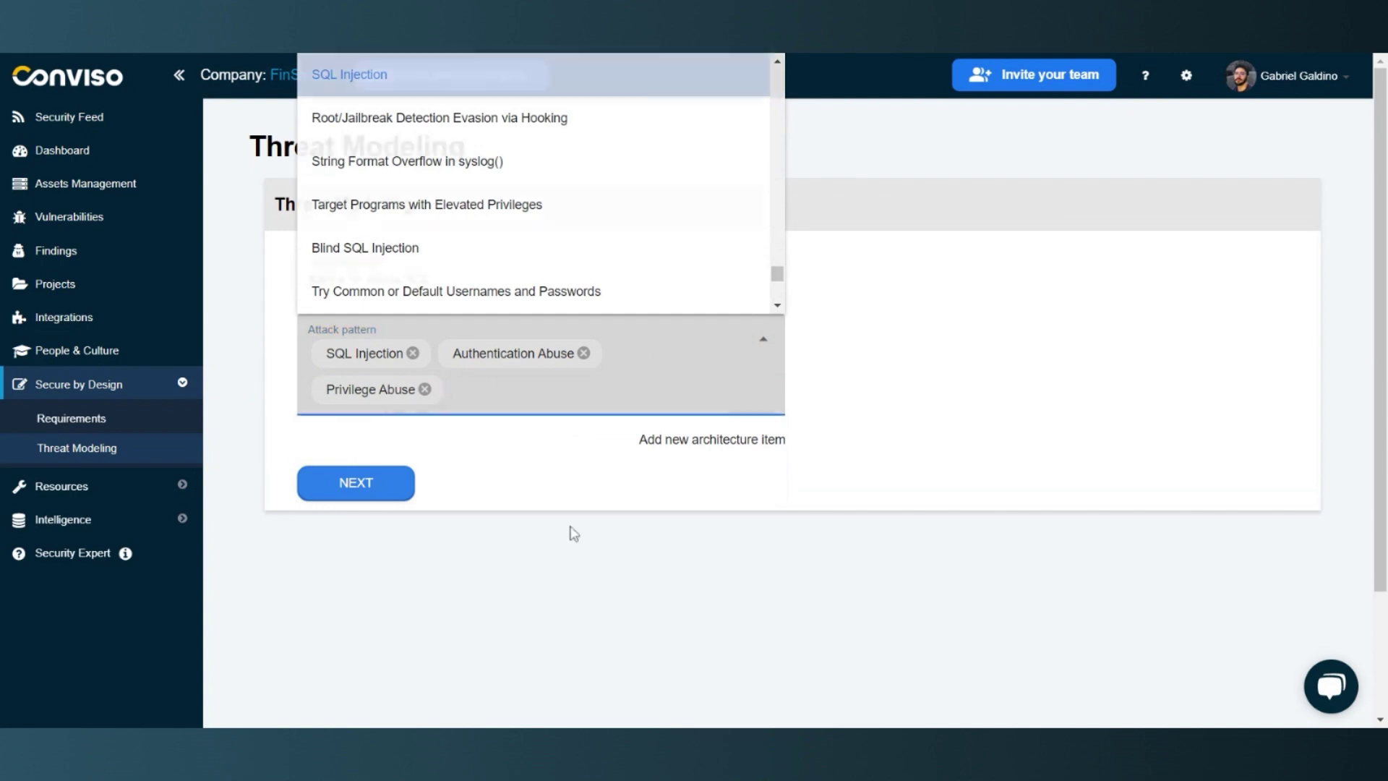
pyautogui.click(574, 534)
# Proceed to the mitigation requirements for Banco de dados SQL, review the whole list and save them
pyautogui.click(379, 490)
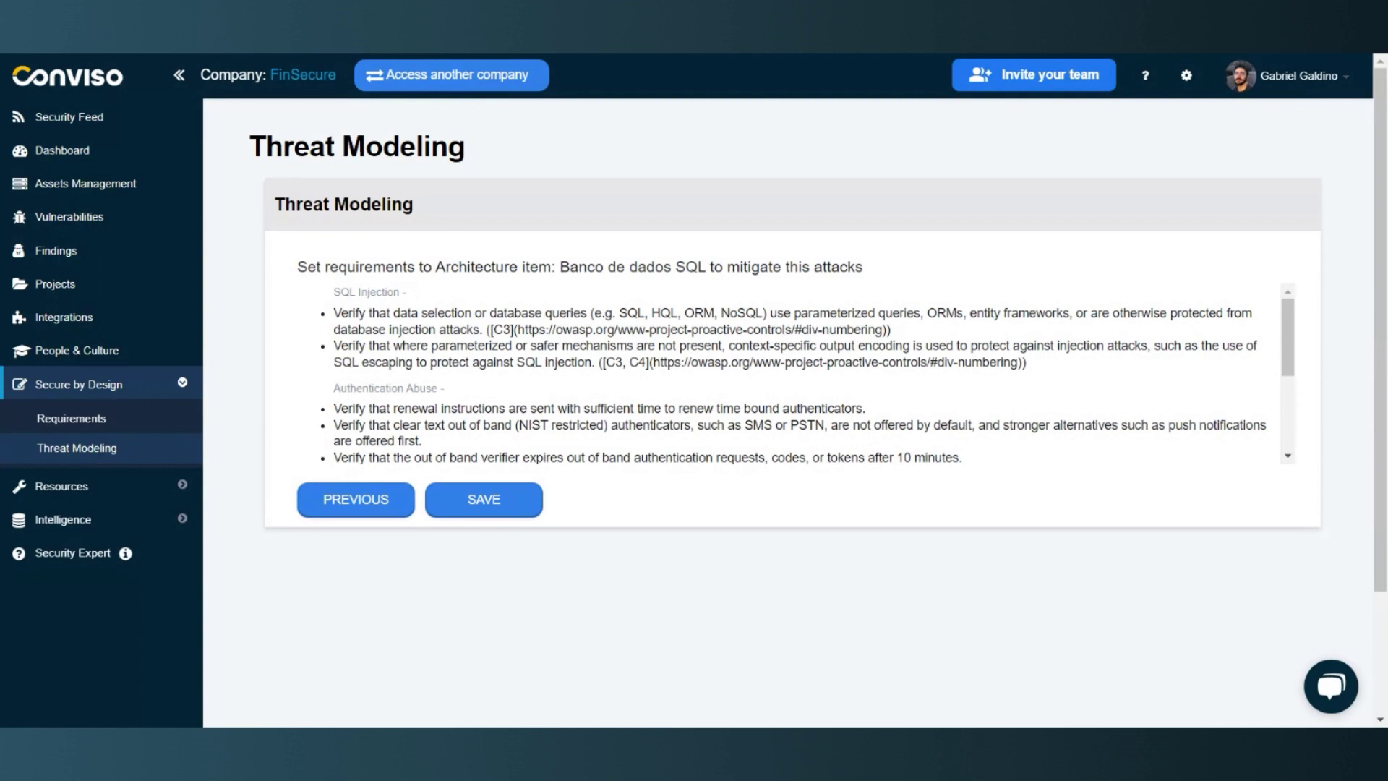
pyautogui.scroll(-3, 796, 372)
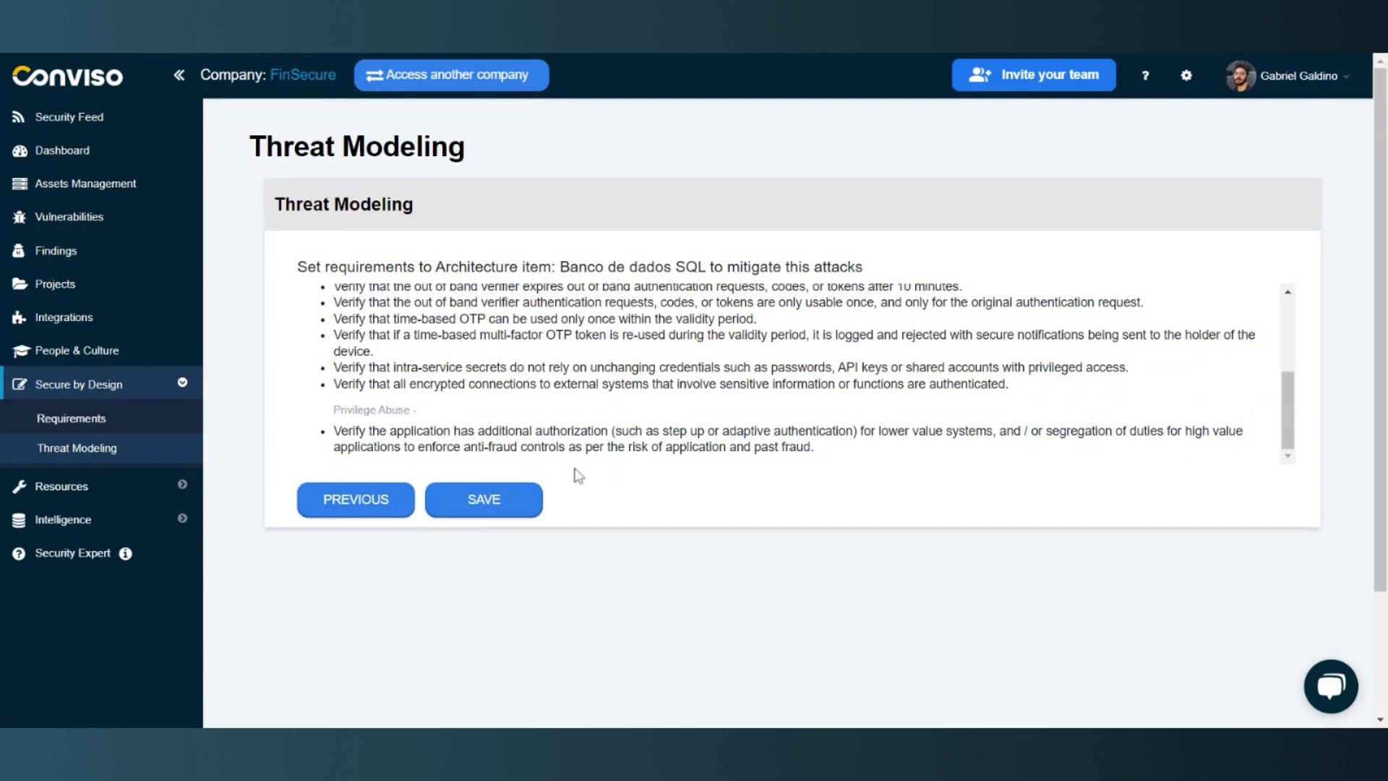
pyautogui.scroll(3, 612, 447)
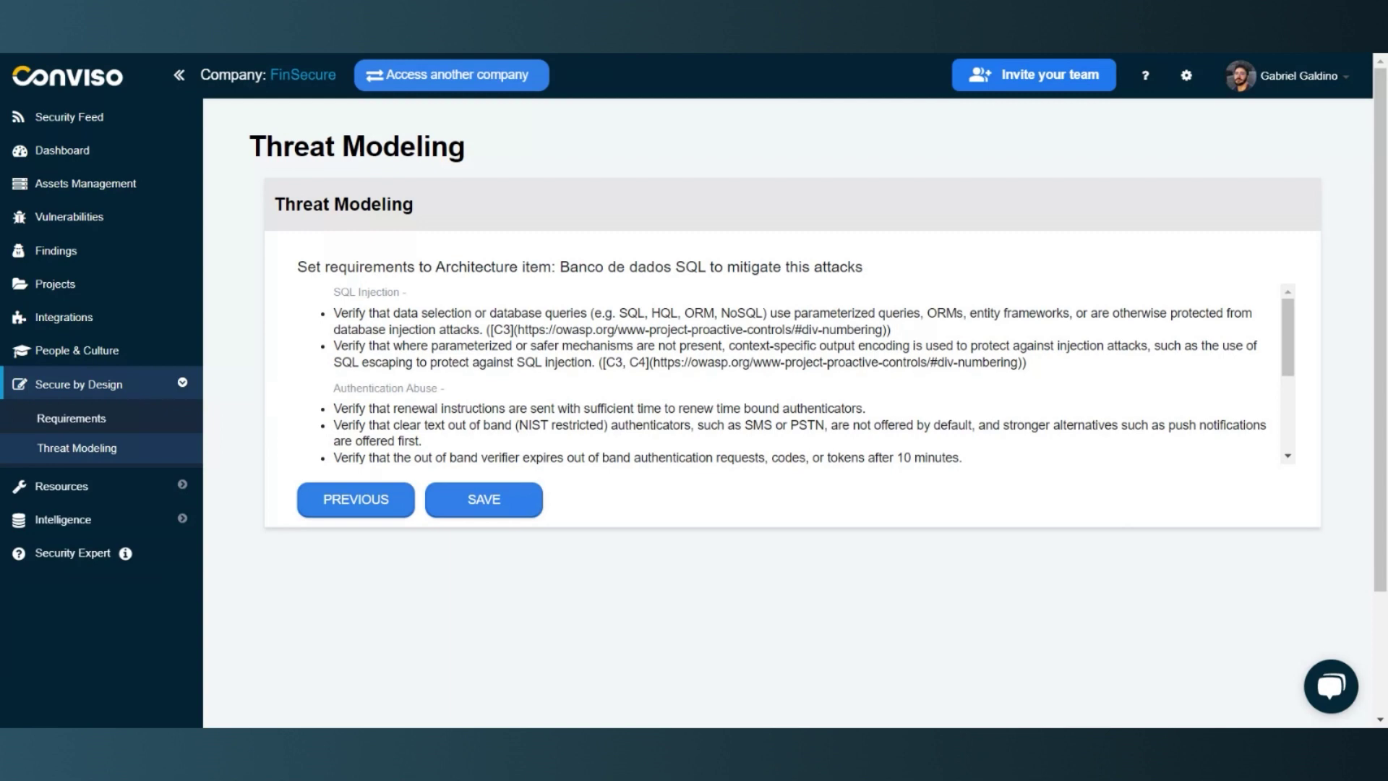
pyautogui.scroll(-1, 578, 495)
pyautogui.click(475, 432)
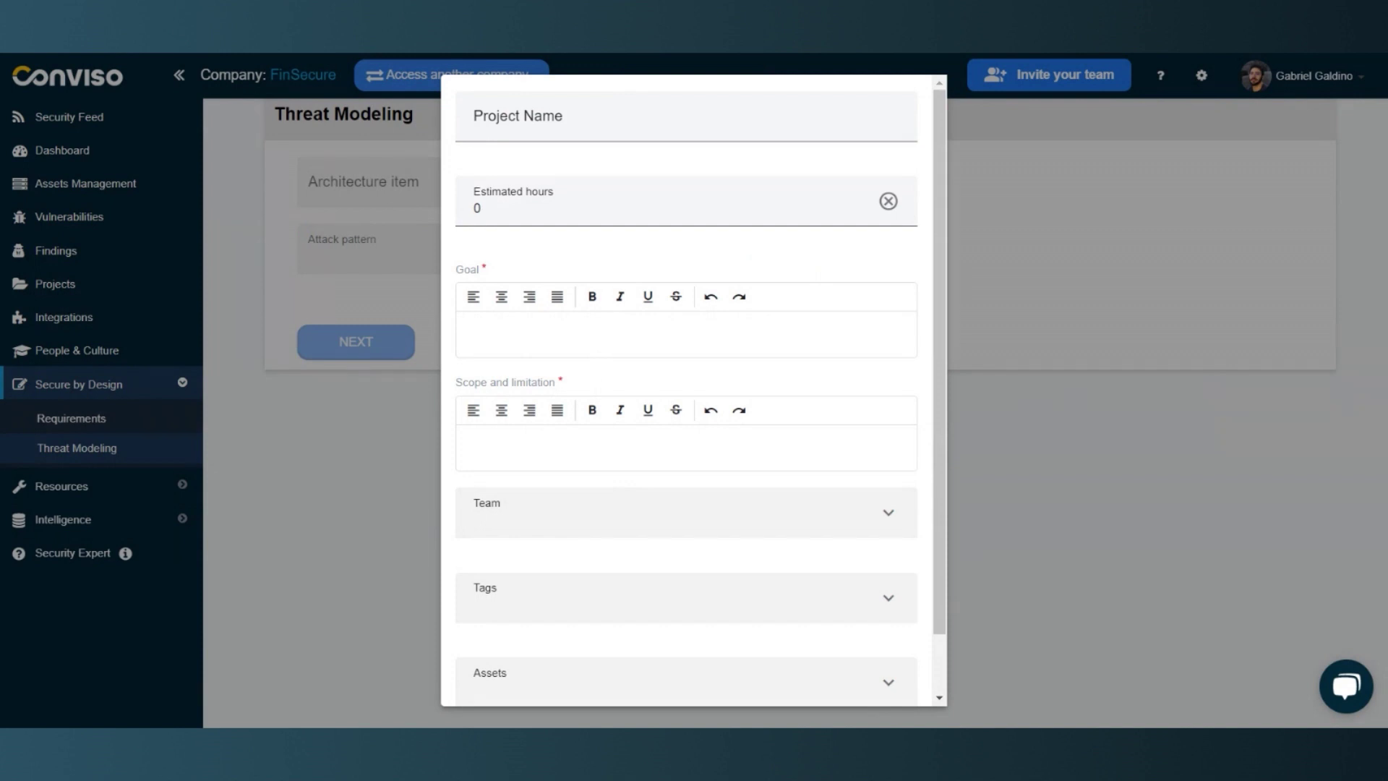
# Name the project Modelagem de Ameaças - Banco de Dados and set the estimated hours to 10
pyautogui.click(687, 116)
pyautogui.write('M')
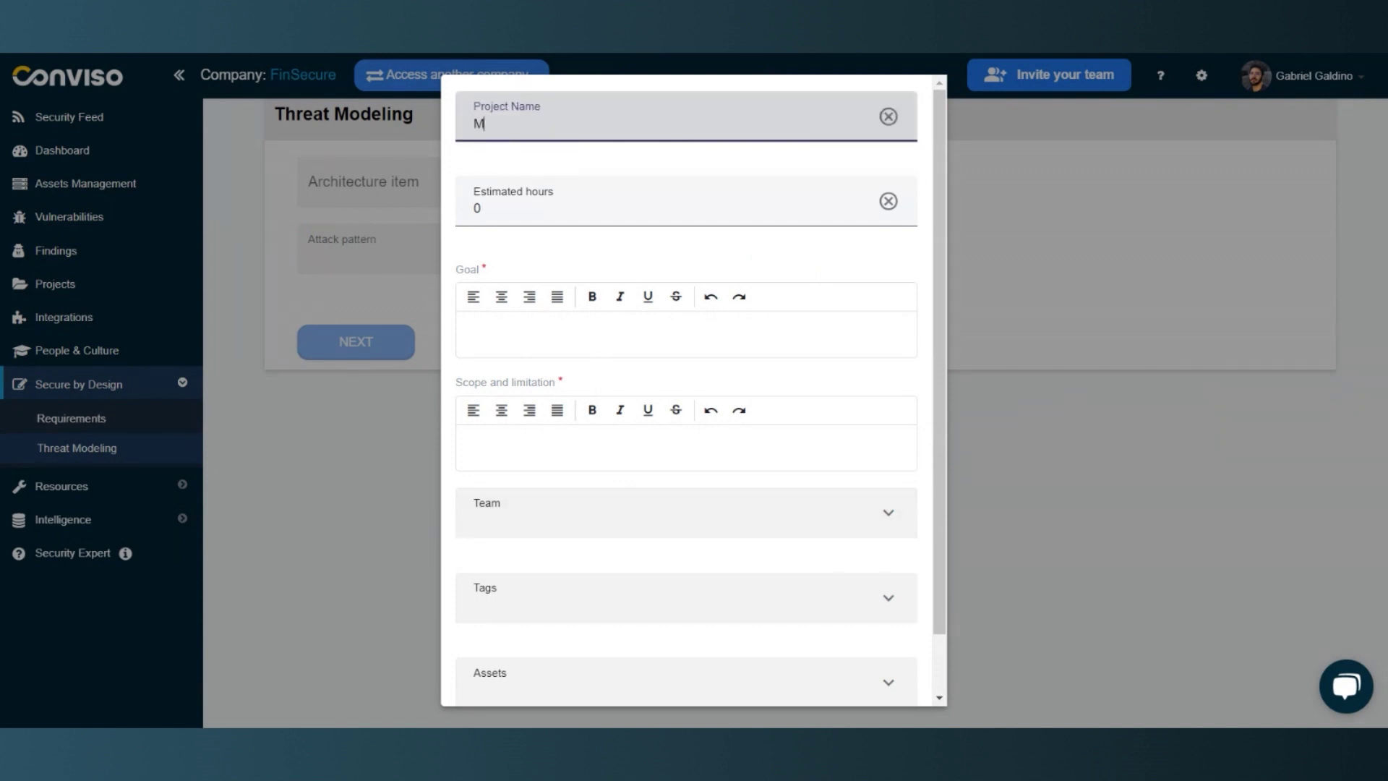
pyautogui.write('odelagem de Ameaças - Banco de Dados')
pyautogui.press('Tab')
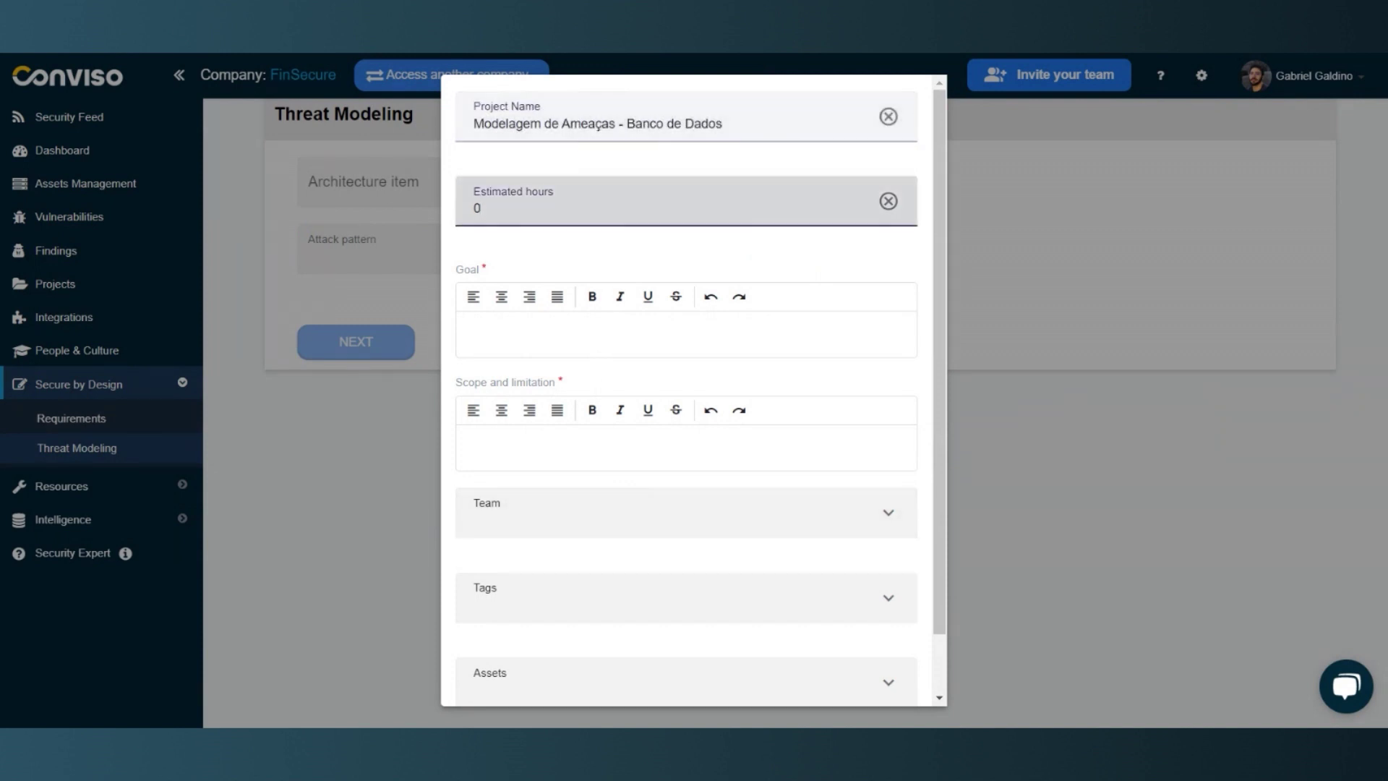
pyautogui.write('10')
# Enter the goal "Banco de dados da aplicação de sistema de compras" and the scope "Modelagem de ameaças do banco de dados"
pyautogui.press('Tab')
pyautogui.write('Banco de dados da aplicação de sistema de compras')
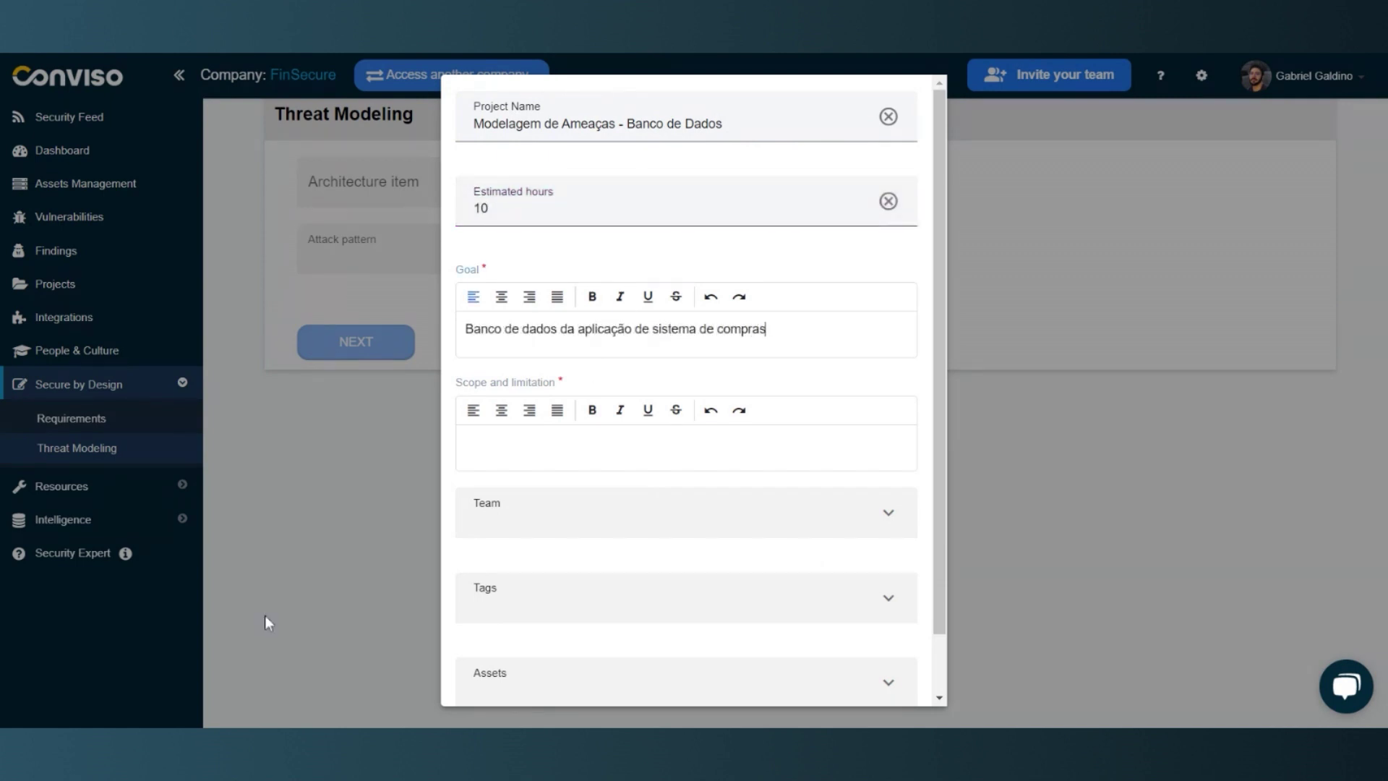
pyautogui.press('Tab')
pyautogui.write('Modelagem de ameaças do banco de dados')
# Assign the Developers team and the Web Application asset, leave the tags empty, and save the project
pyautogui.scroll(-2, 694, 433)
pyautogui.click(651, 448)
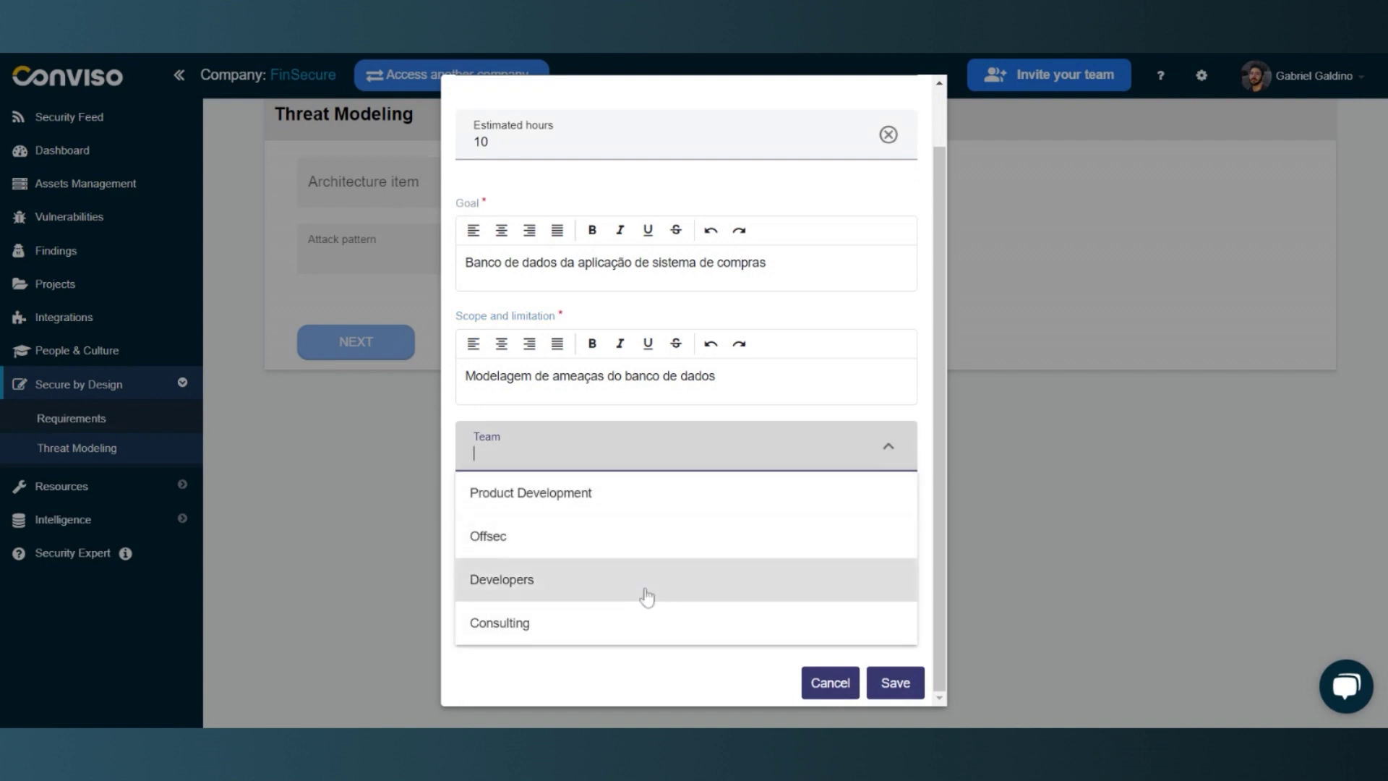
pyautogui.click(645, 589)
pyautogui.press('Tab')
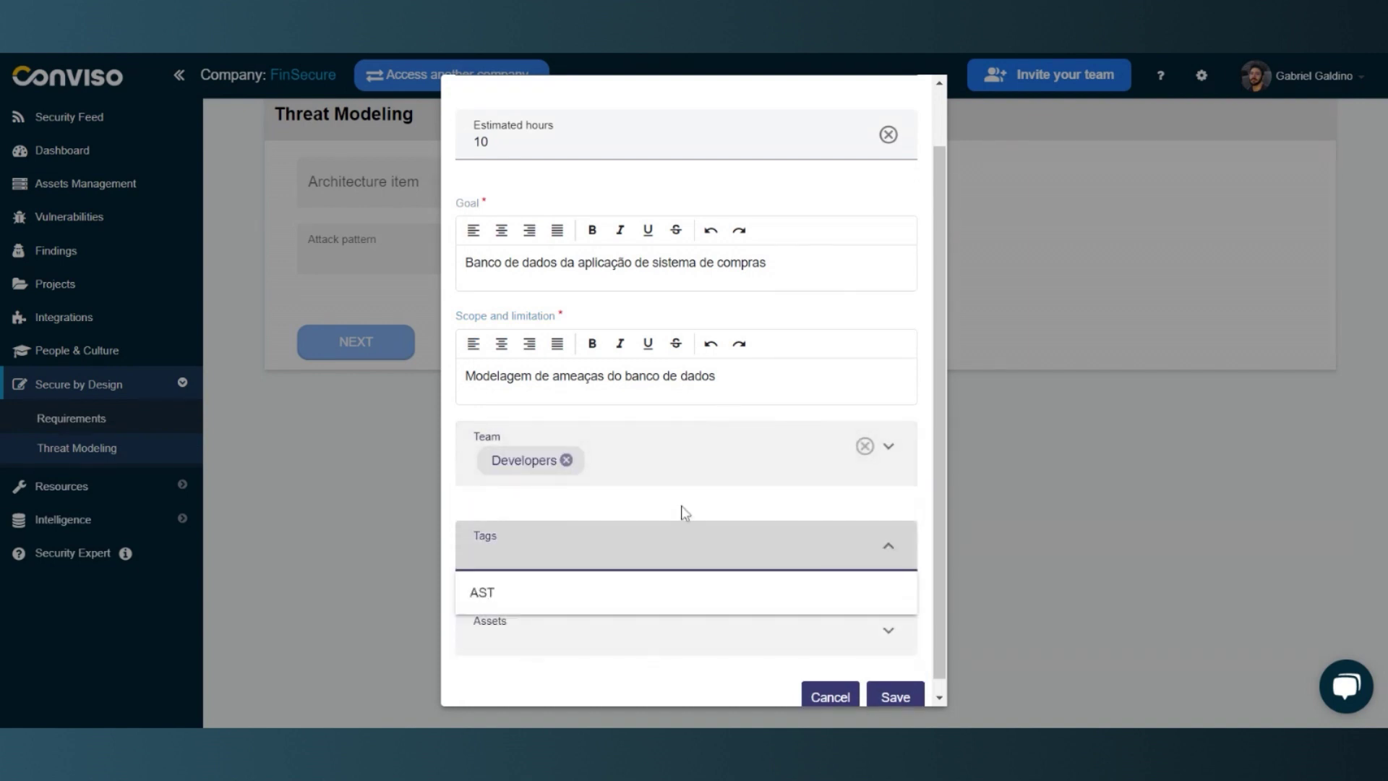
pyautogui.press('Tab')
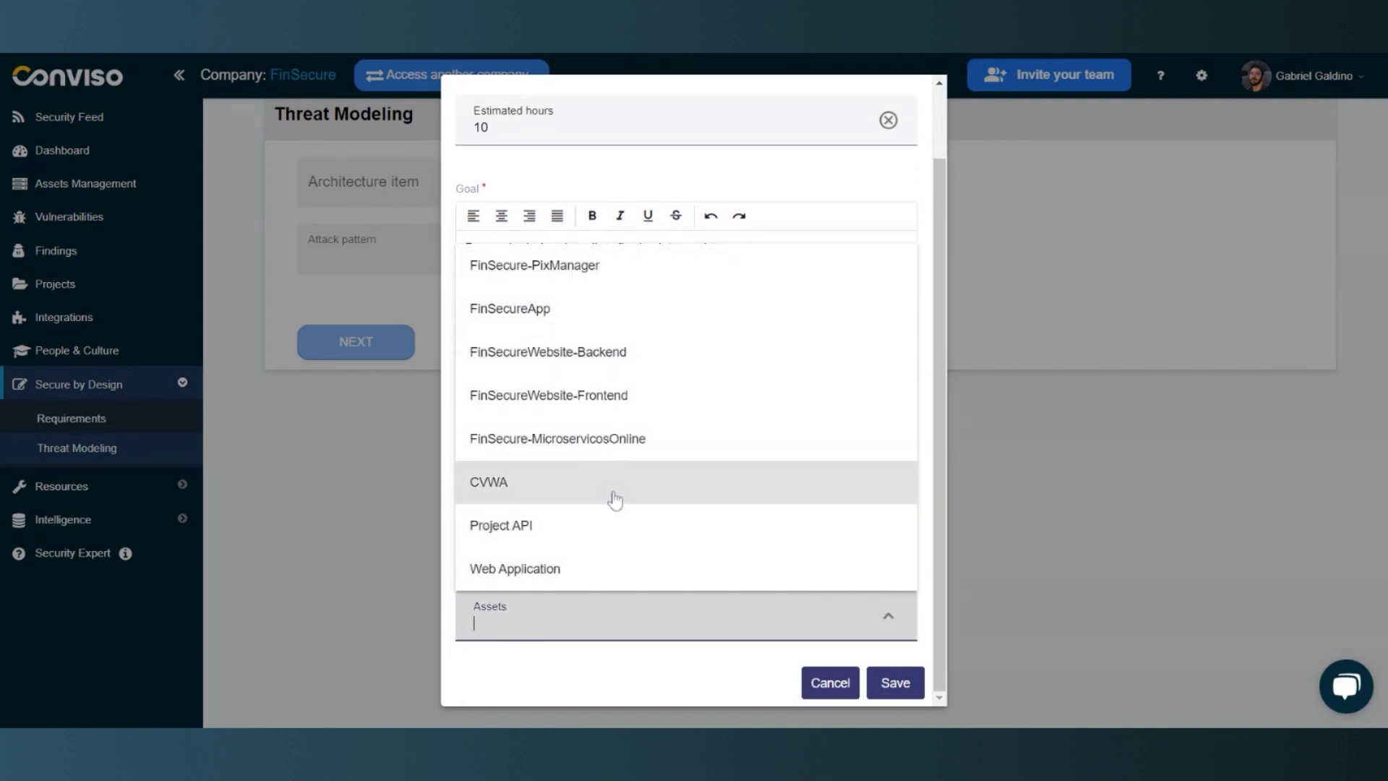
pyautogui.click(615, 568)
pyautogui.click(895, 696)
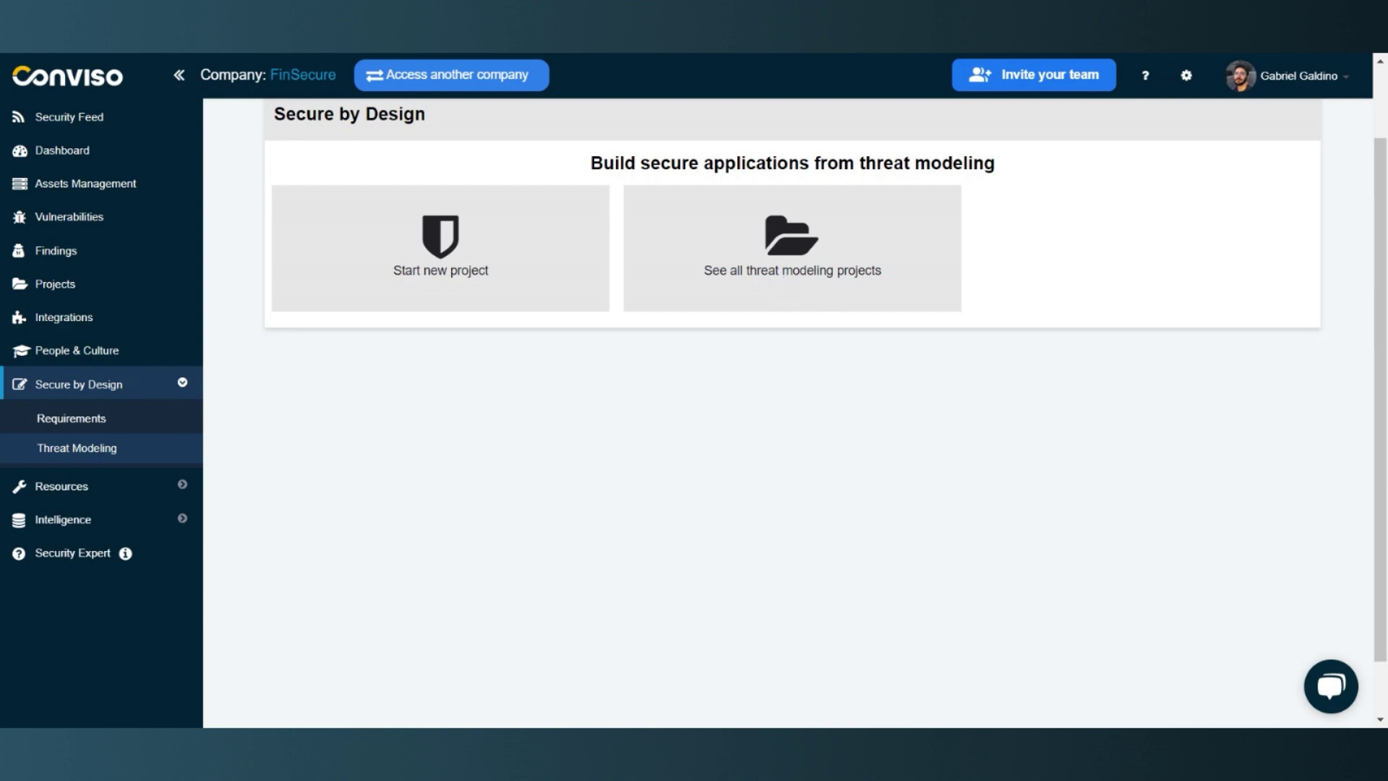
# Open the project Modelagem de Ameaças - Banco de Dados and set its status to Running with delivery date 22/05/2023 and the scope acknowledged
pyautogui.click(787, 283)
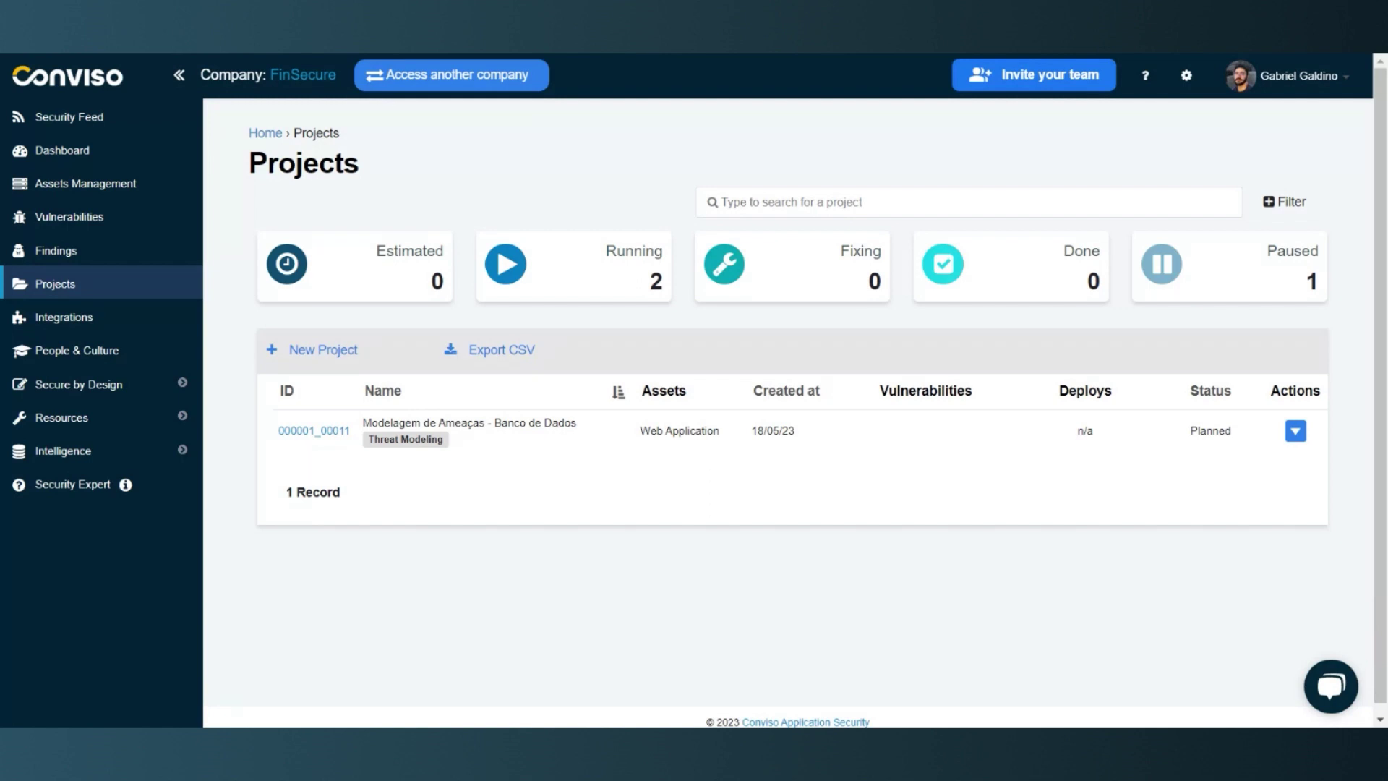
pyautogui.click(488, 436)
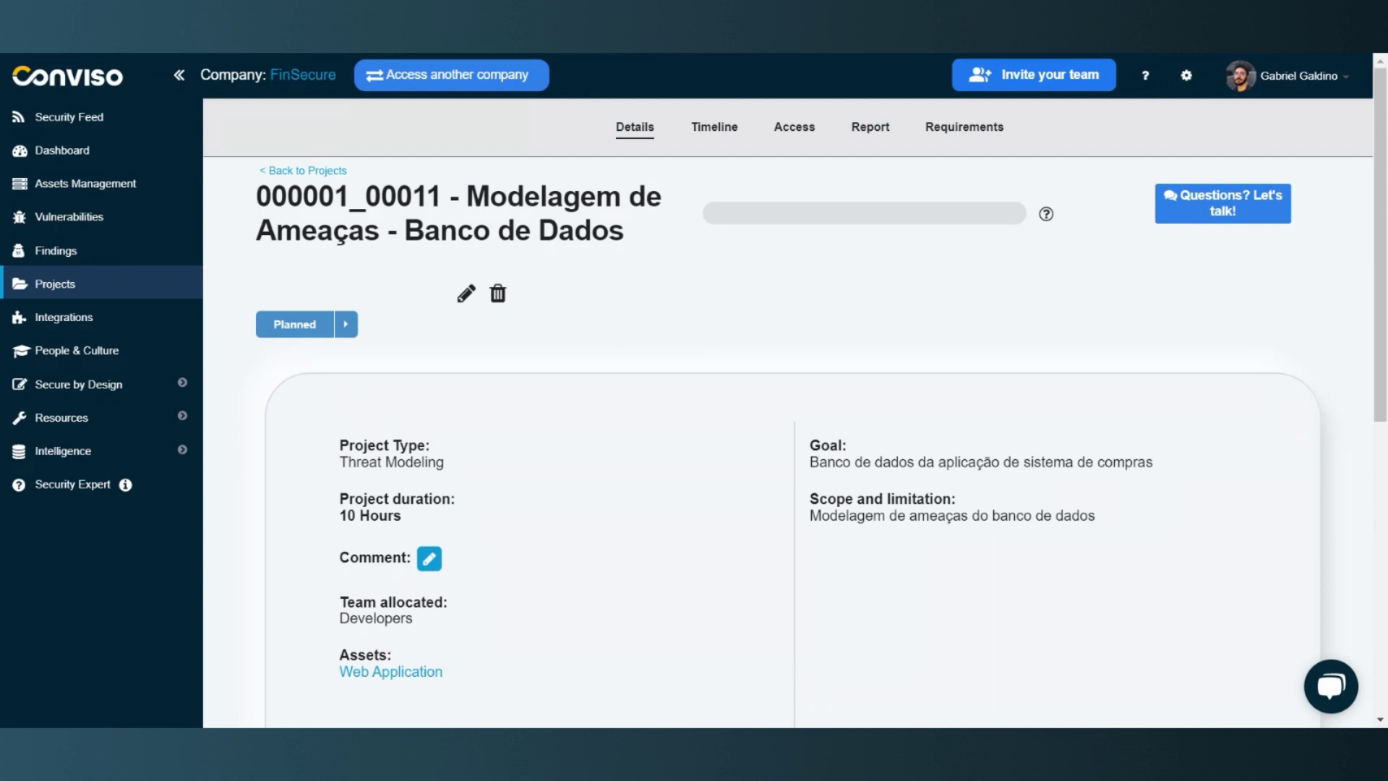
pyautogui.click(348, 329)
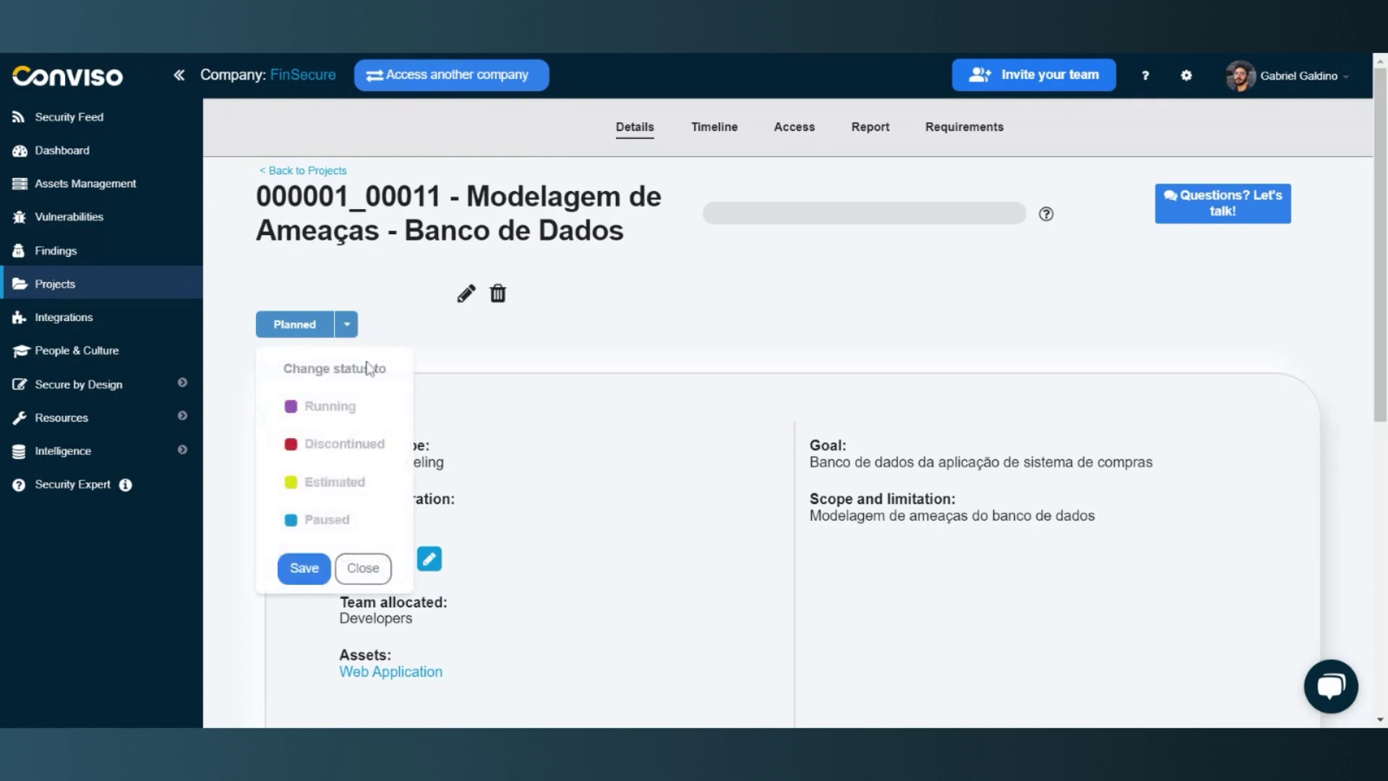
pyautogui.click(358, 417)
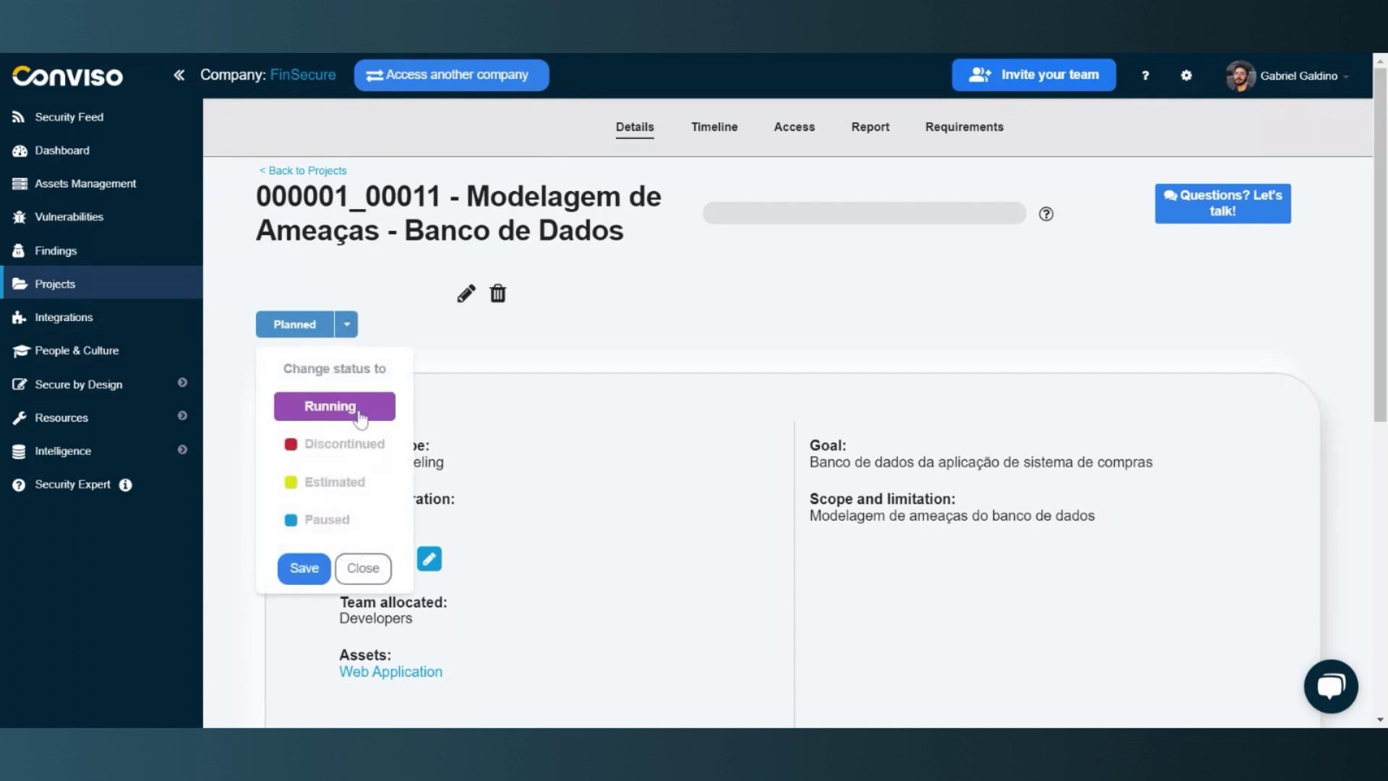
pyautogui.click(359, 416)
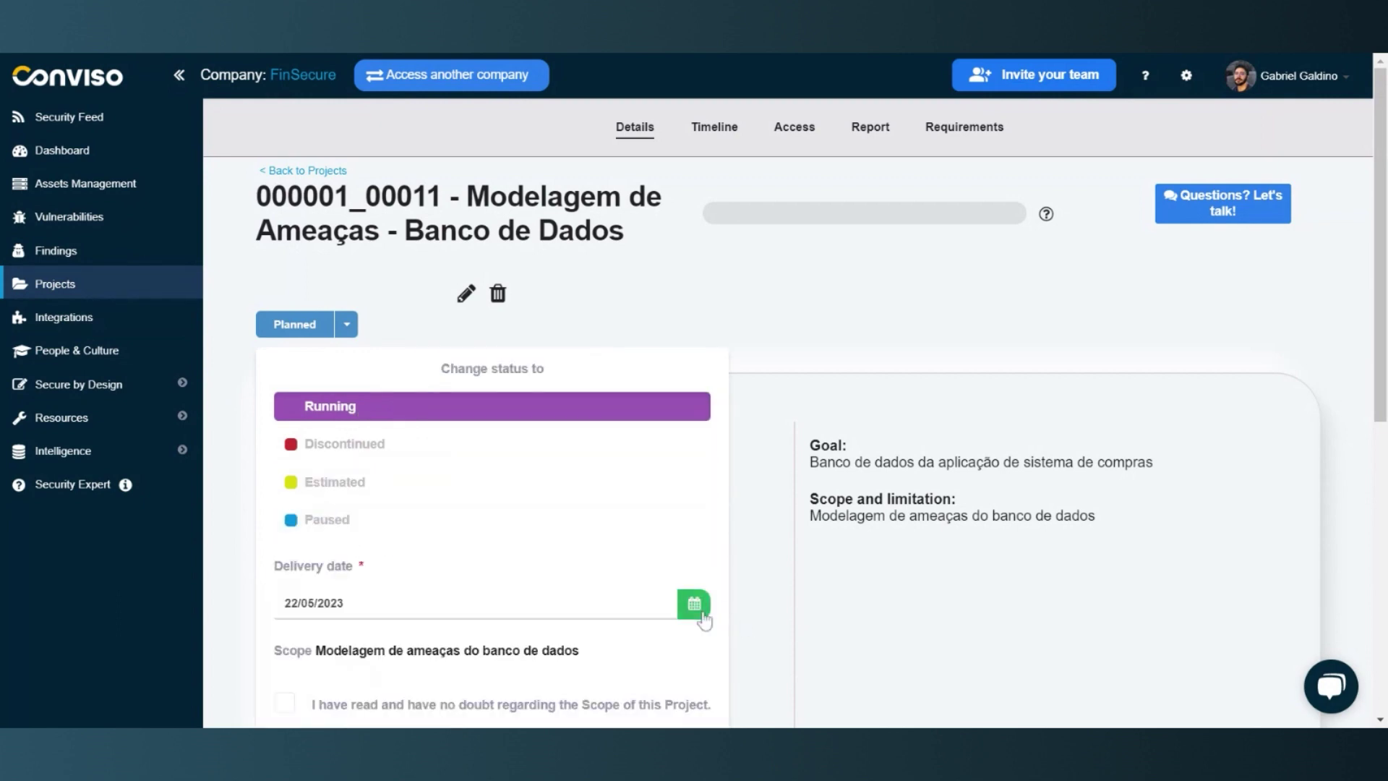
pyautogui.scroll(-5, 705, 621)
pyautogui.click(694, 263)
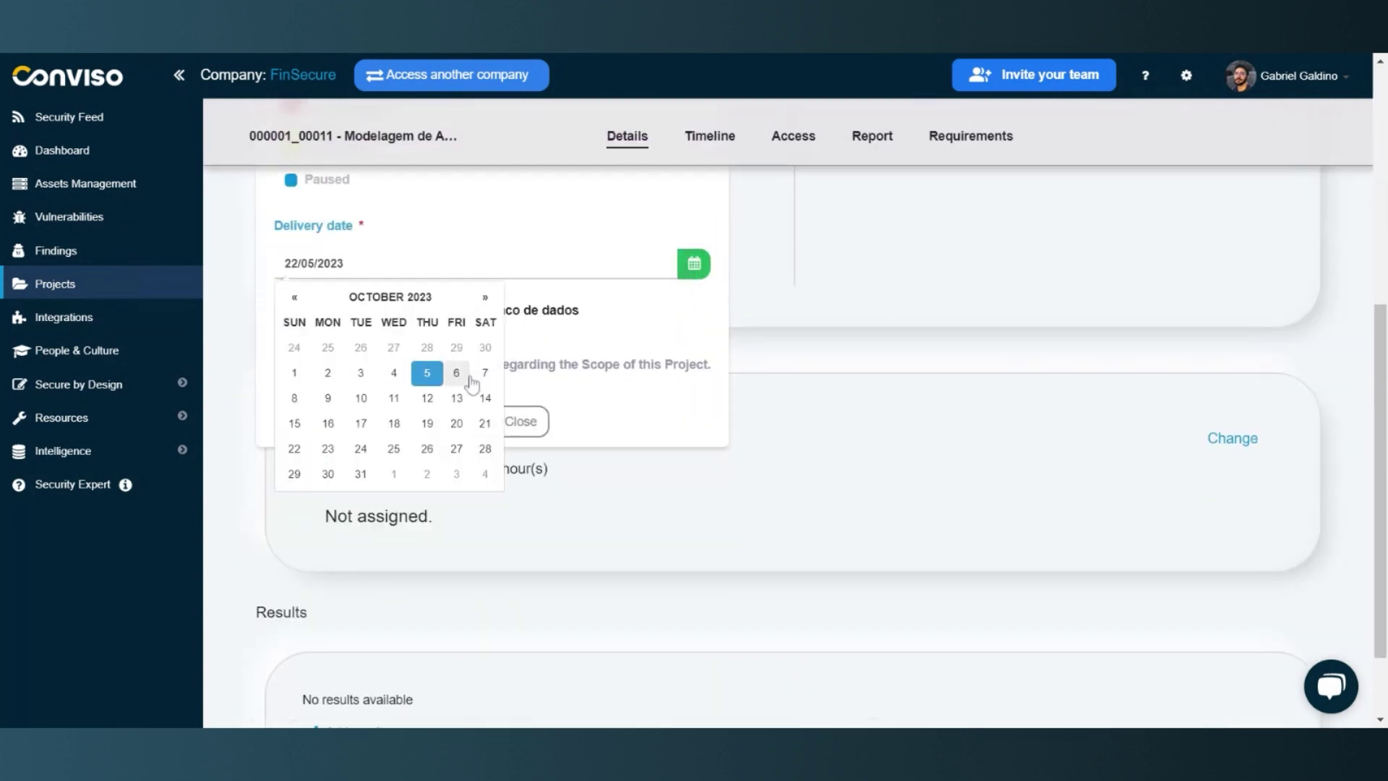
pyautogui.click(428, 397)
pyautogui.click(561, 377)
pyautogui.click(449, 425)
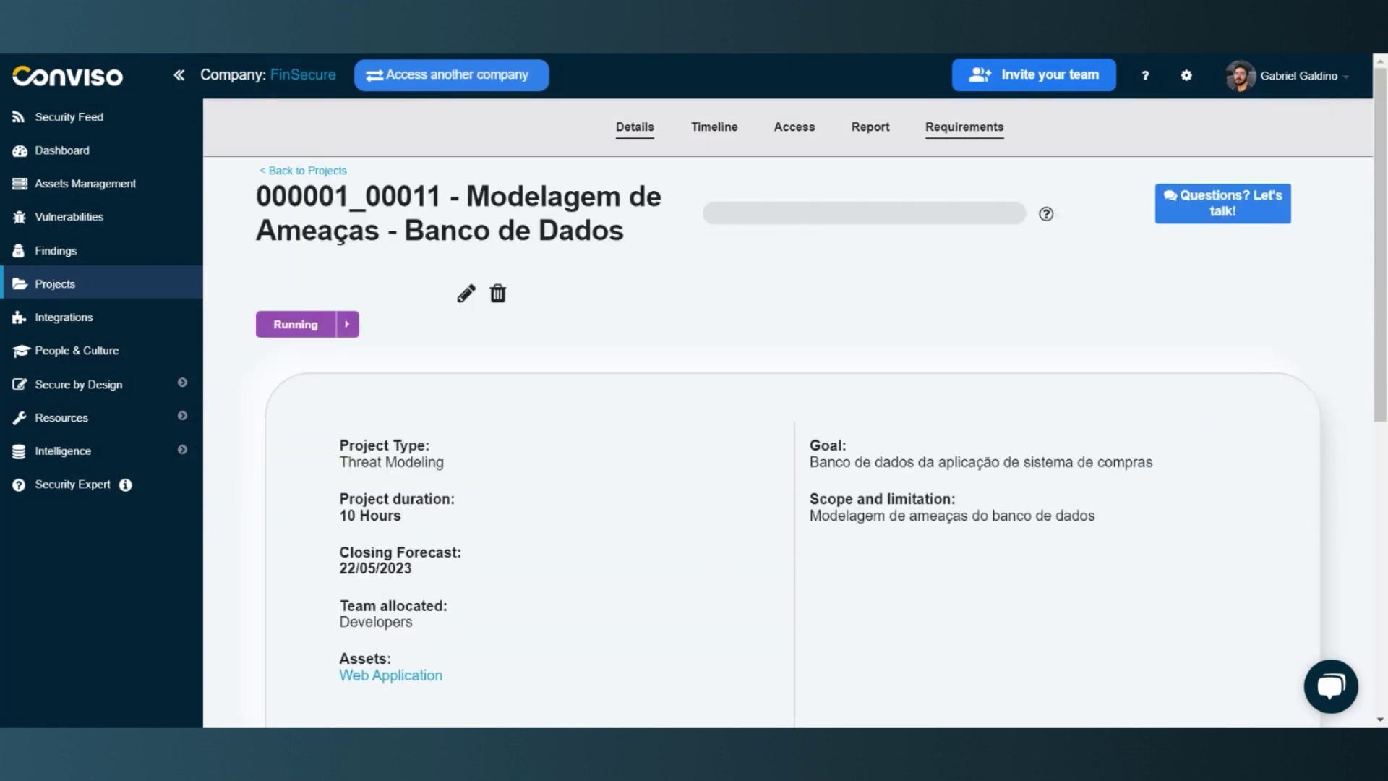
# Review the project's requirements for Banco de dados SQL, viewing the details of the first requirement and closing them
pyautogui.click(947, 142)
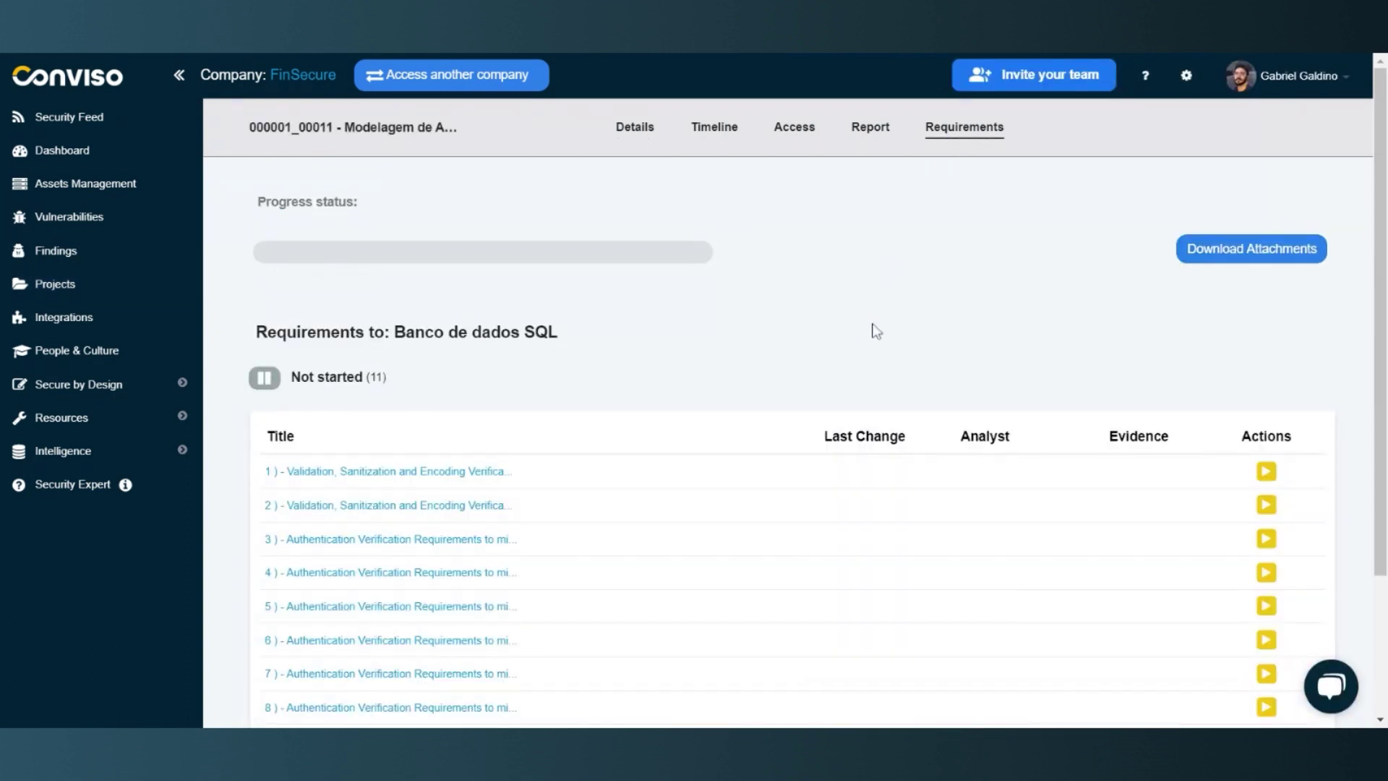
pyautogui.scroll(-3, 832, 362)
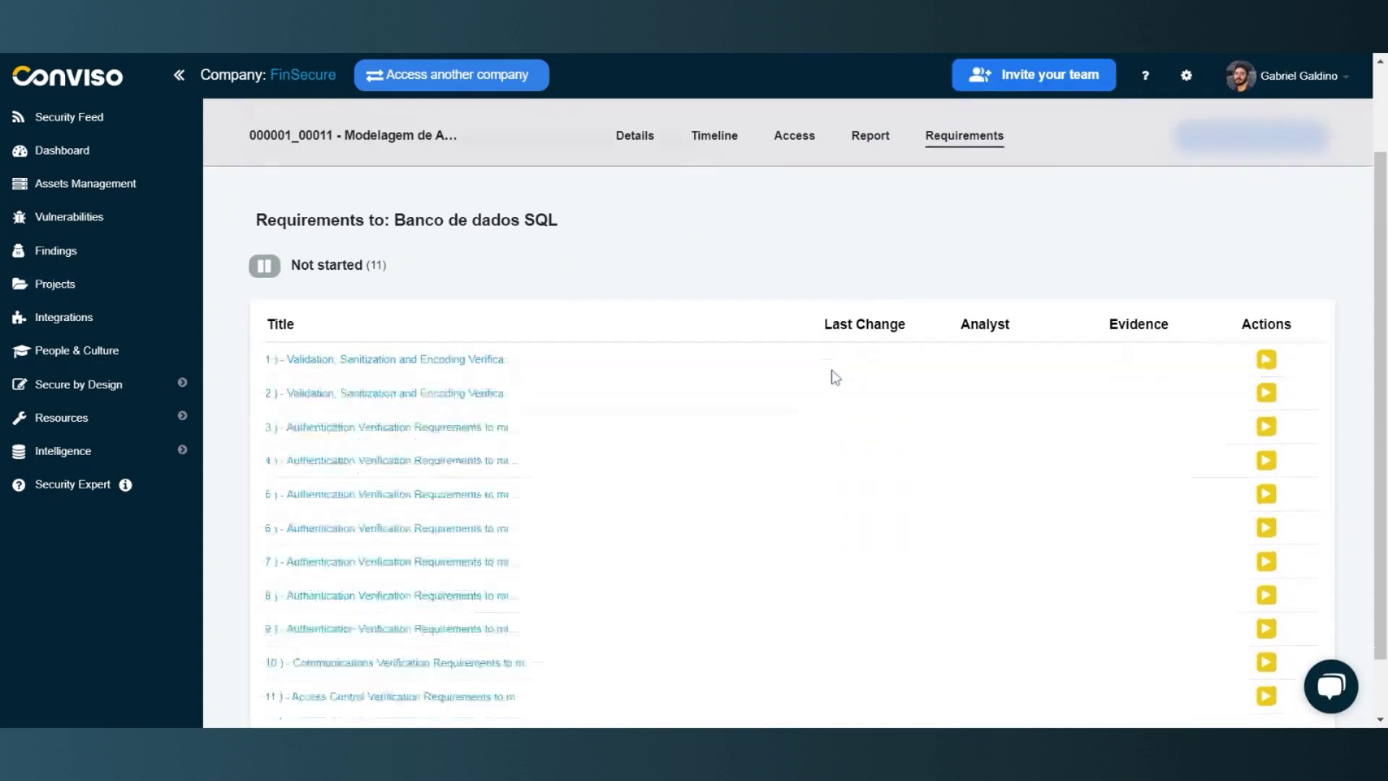
pyautogui.scroll(3, 835, 377)
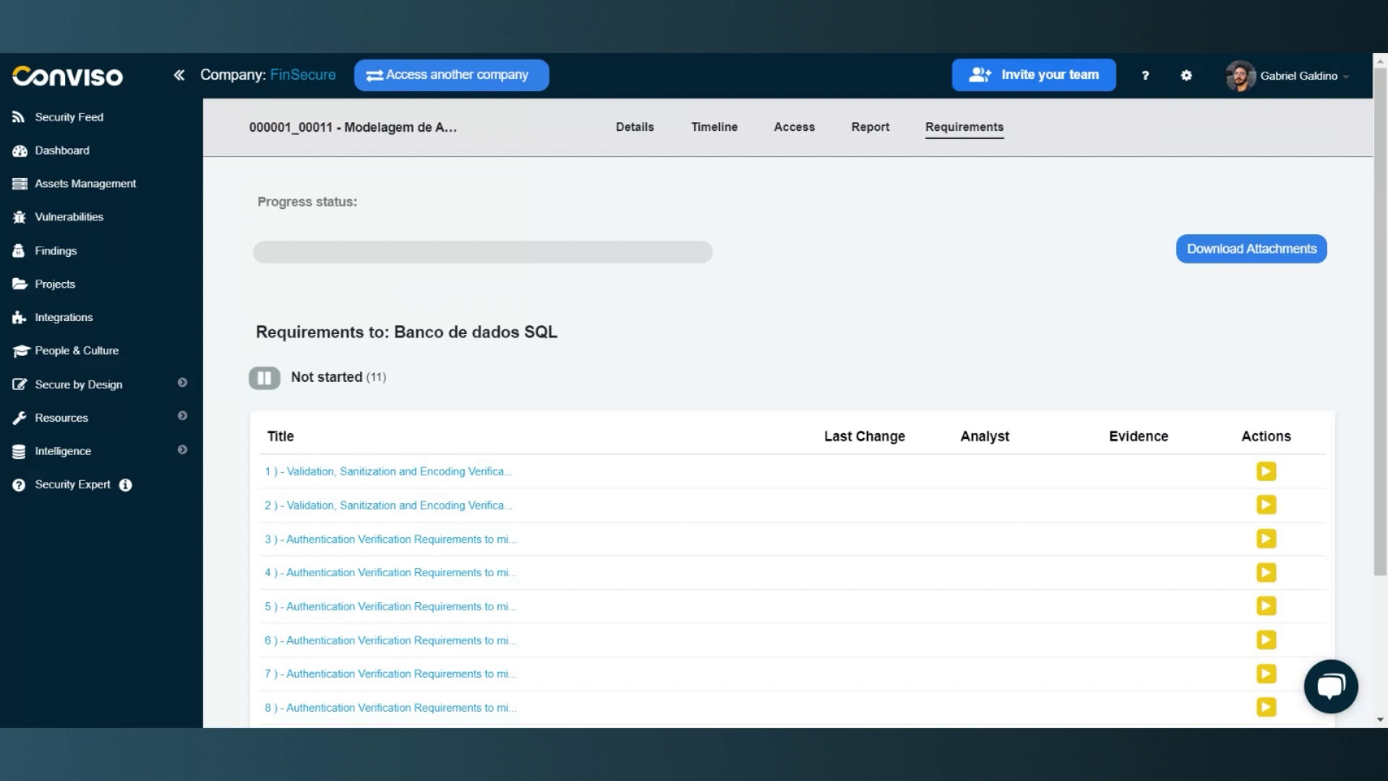
pyautogui.scroll(-3, 1047, 340)
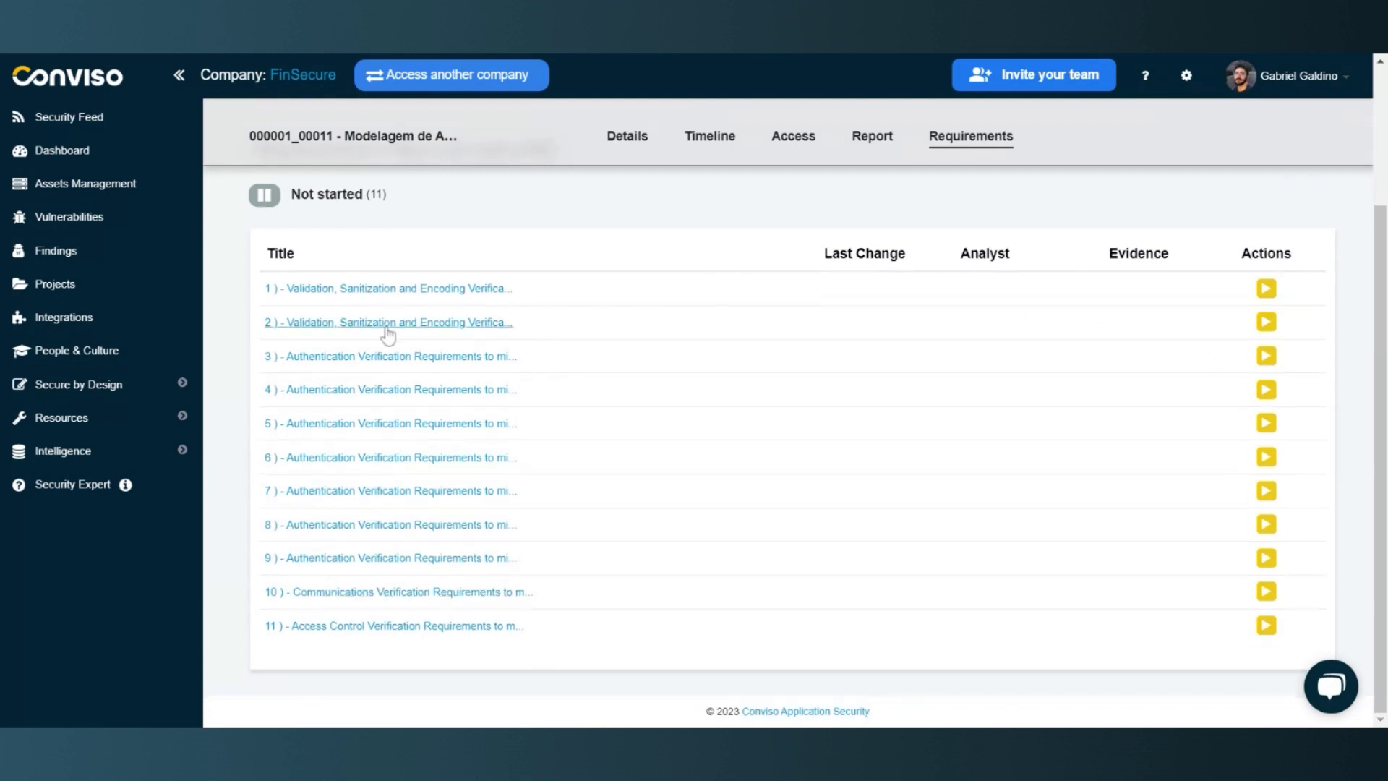
pyautogui.click(425, 301)
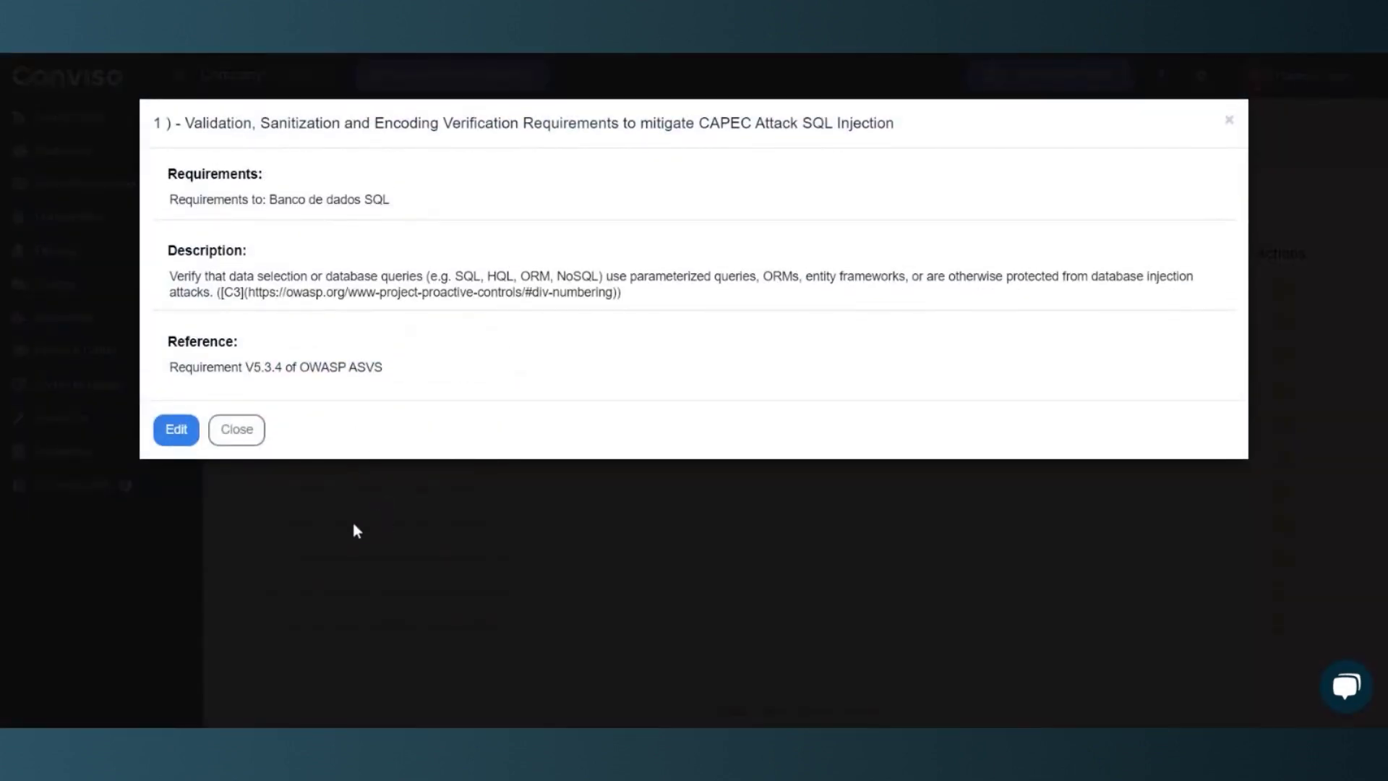
pyautogui.click(1229, 119)
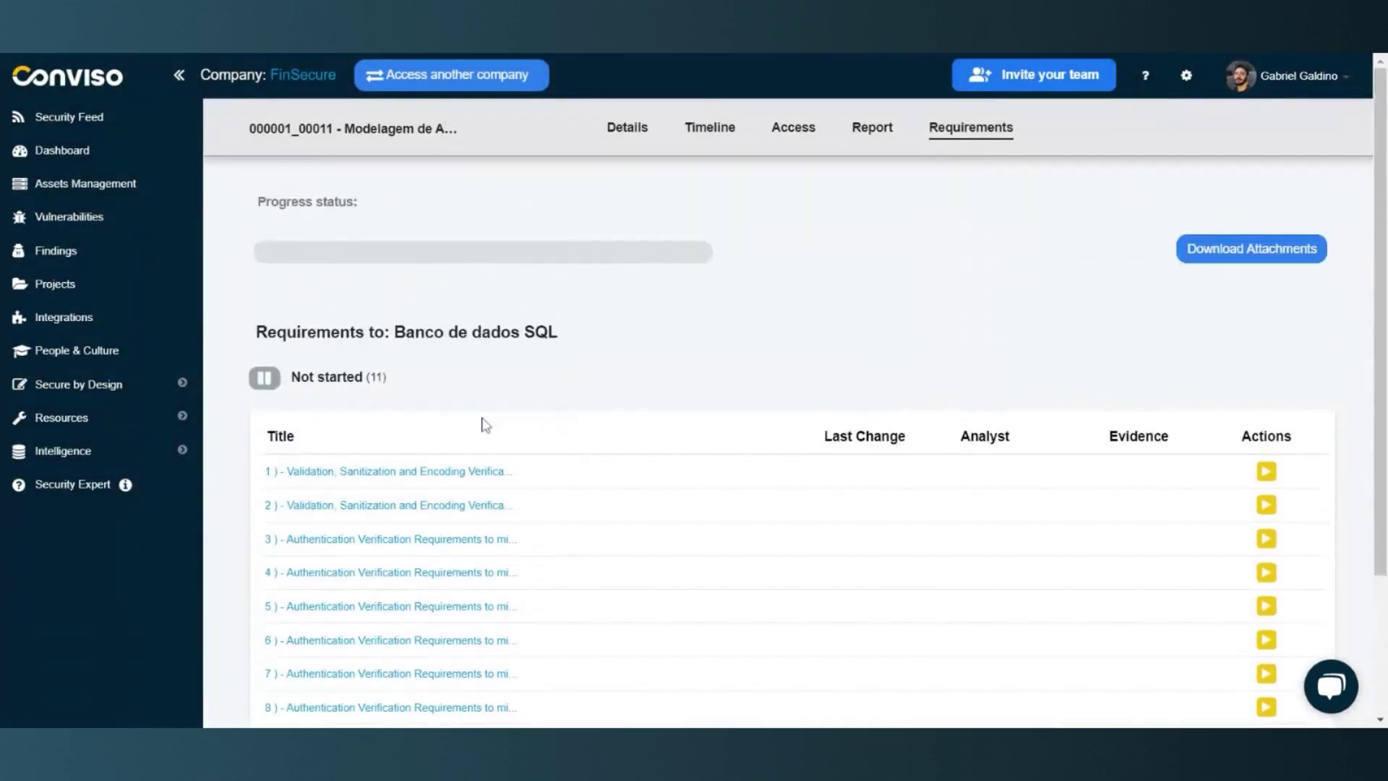
# Examine the details of several listed requirements, including communications requirement 10 and SQL Injection requirement 2, and close them
pyautogui.scroll(-3, 455, 405)
pyautogui.click(305, 391)
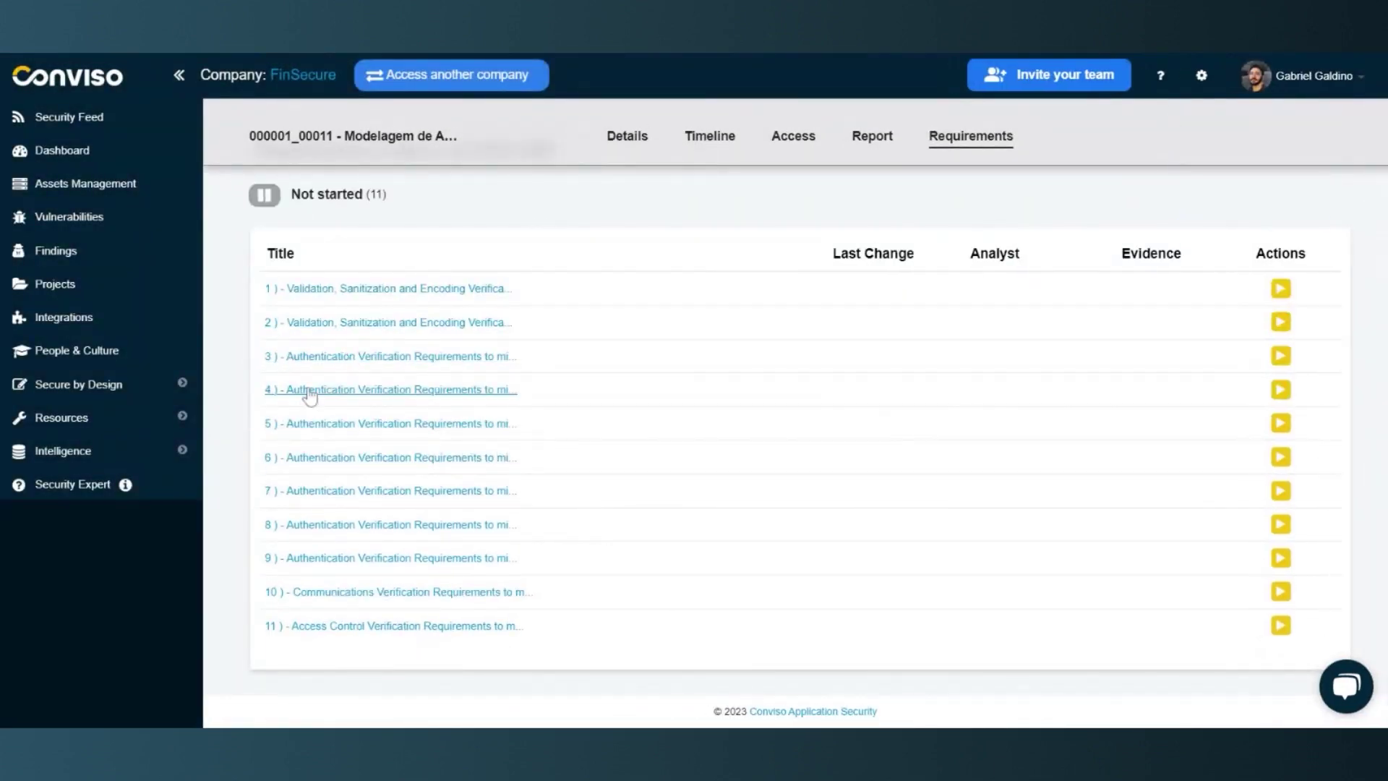
pyautogui.click(424, 553)
pyautogui.click(397, 589)
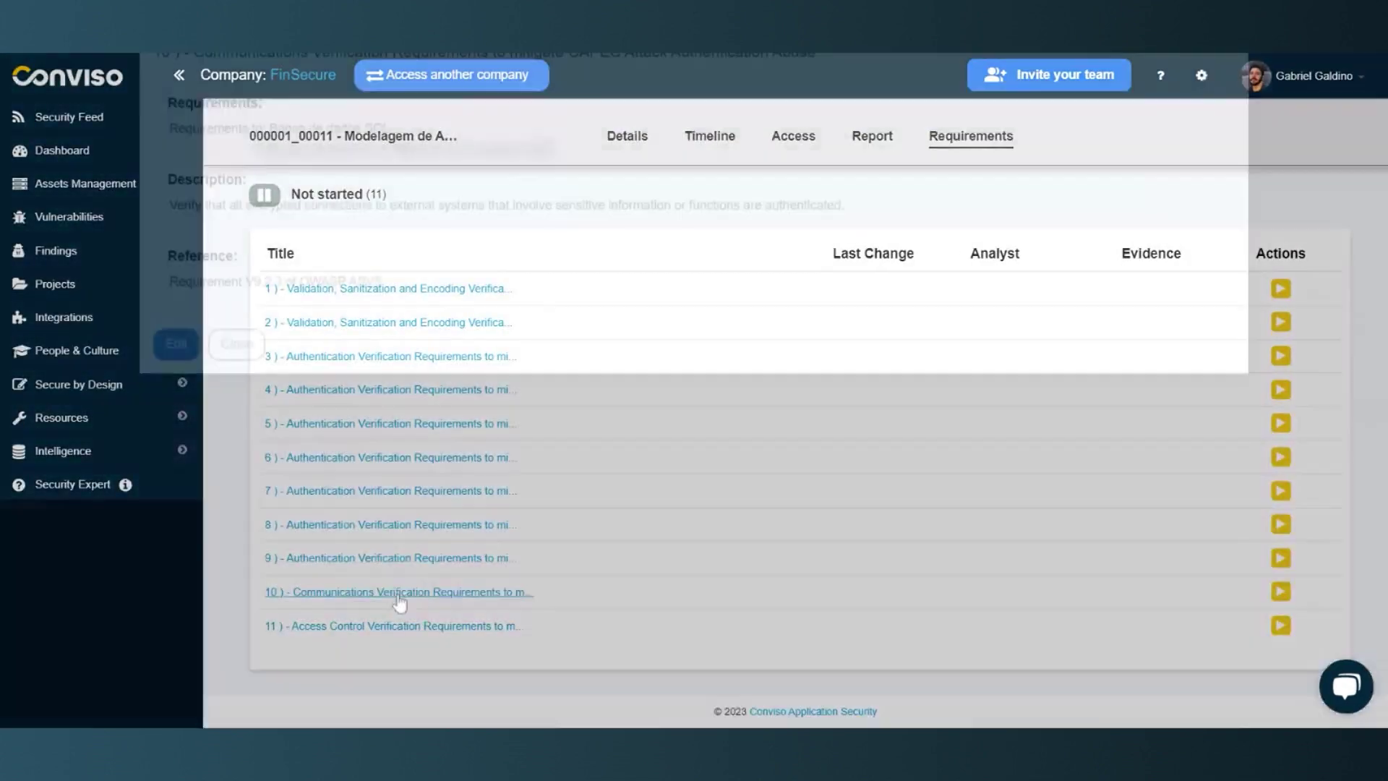
pyautogui.click(400, 588)
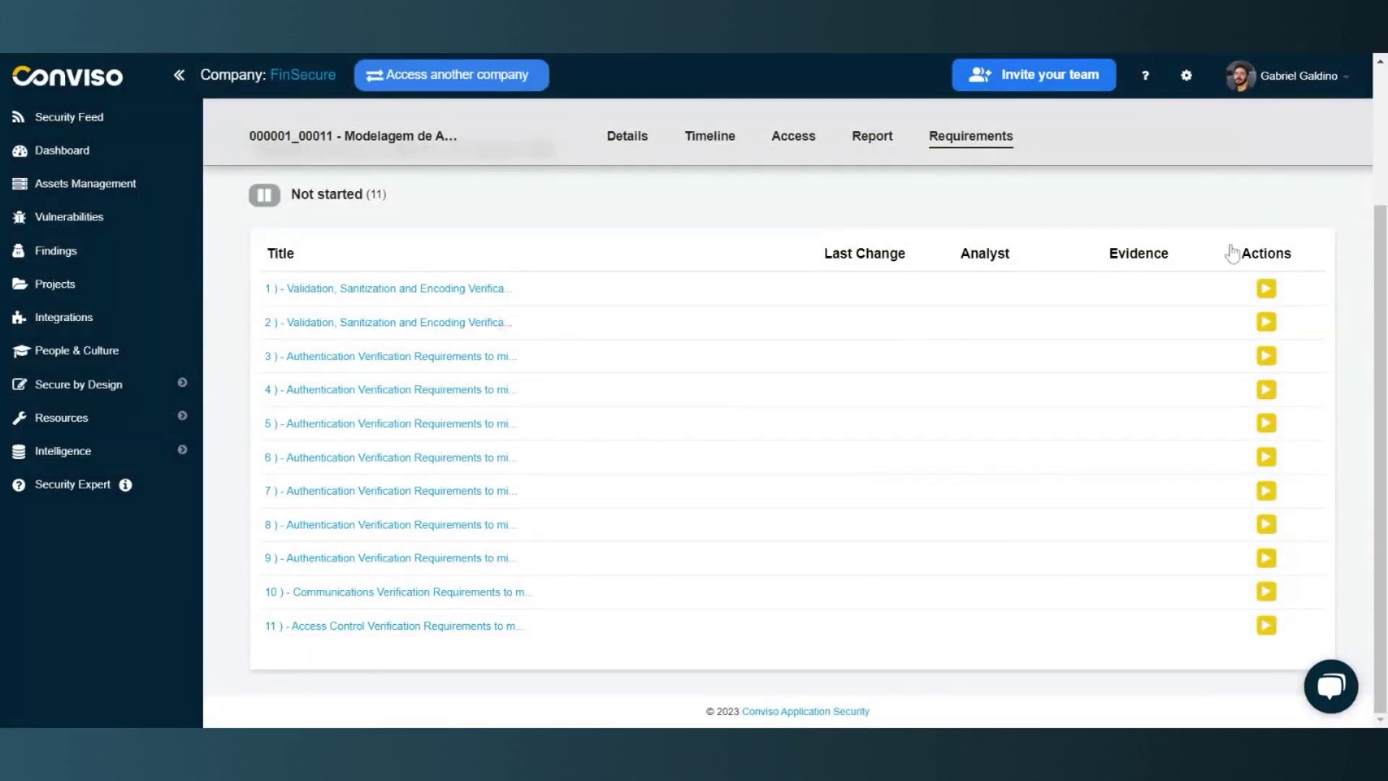
pyautogui.click(489, 324)
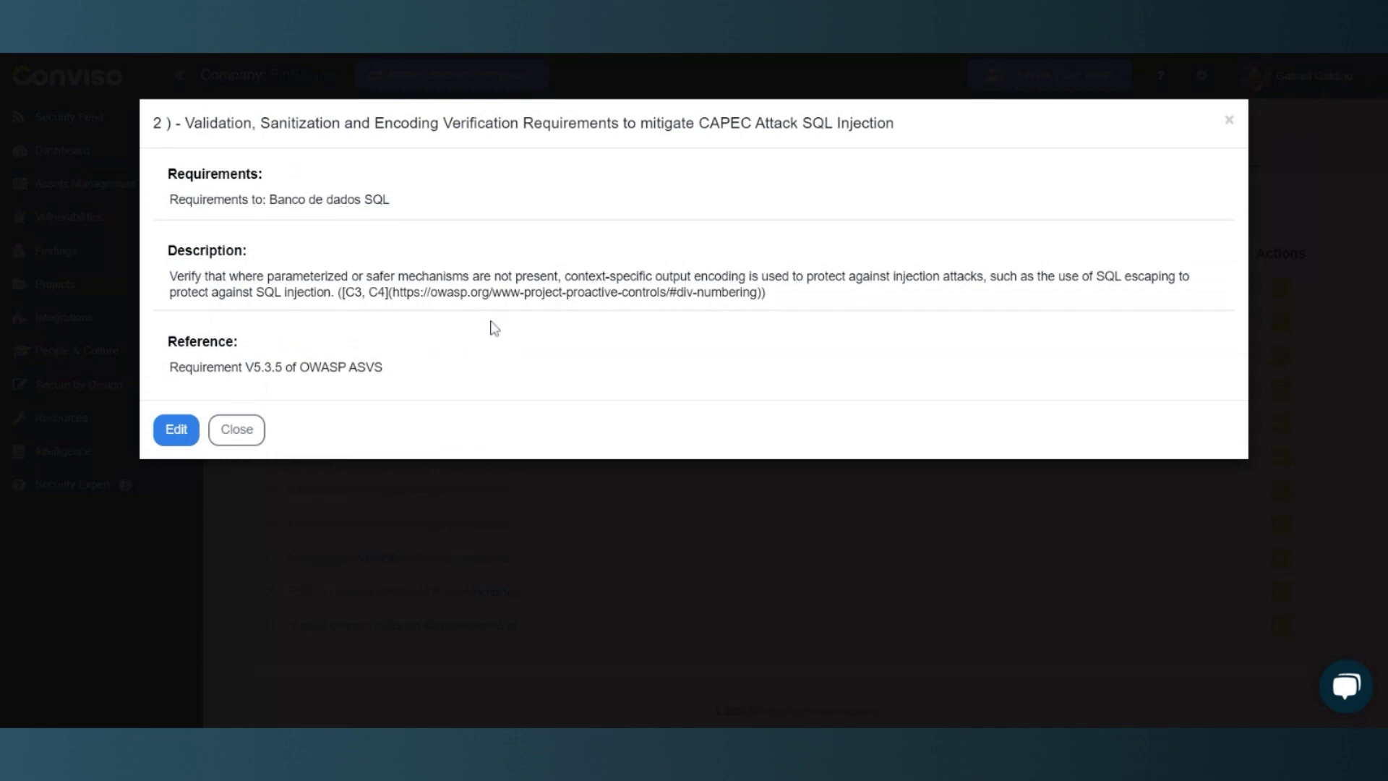
pyautogui.click(626, 488)
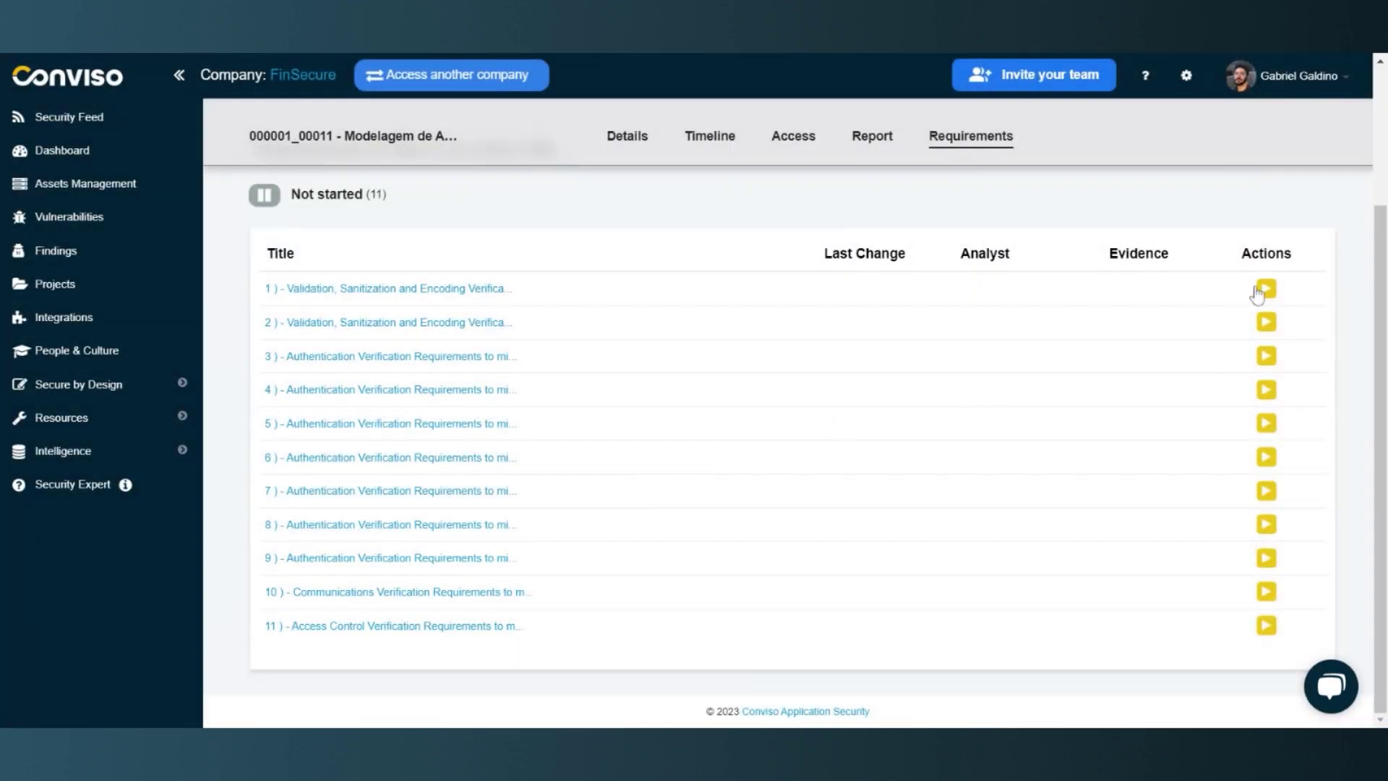
# Start requirement 1 and complete it with the copied PHP code as evidence text and Sanitização.txt as the attached file
pyautogui.click(1267, 291)
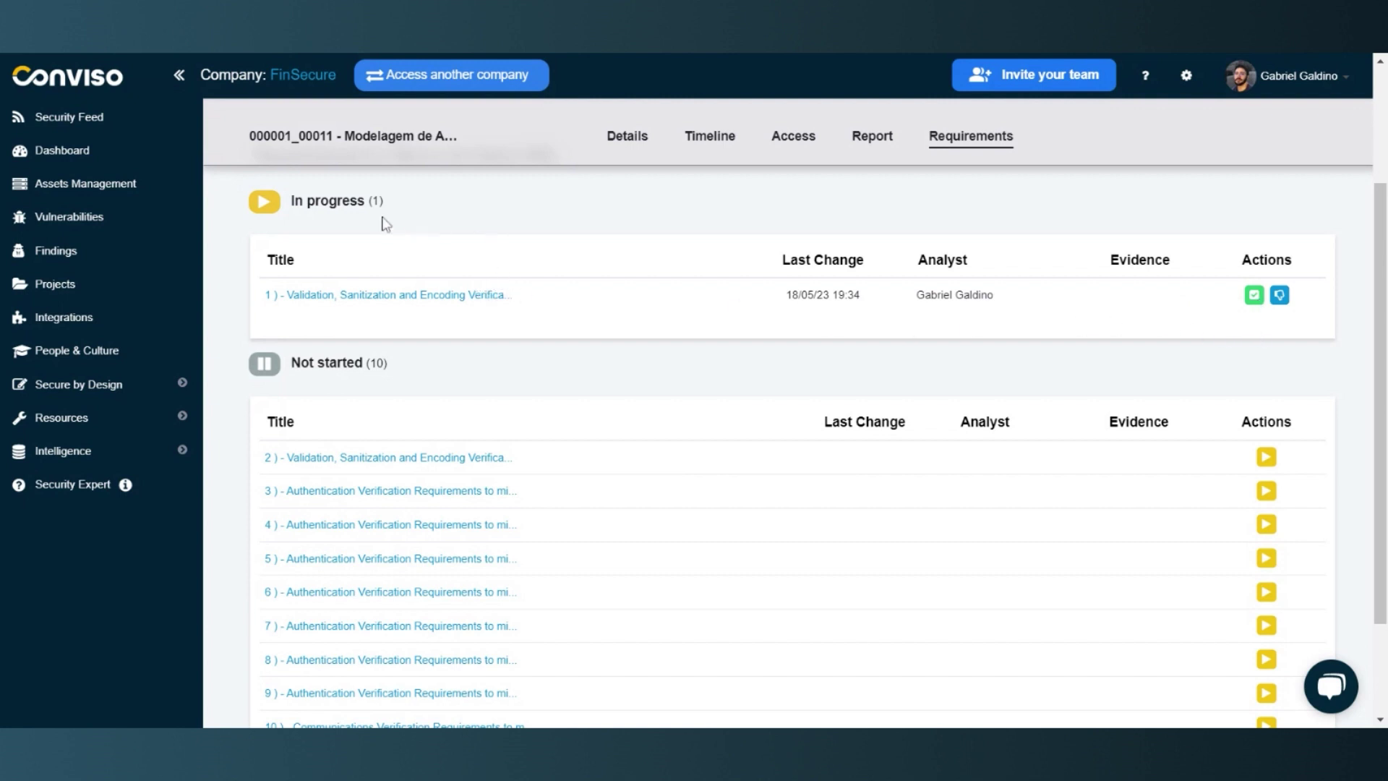
pyautogui.scroll(3, 311, 224)
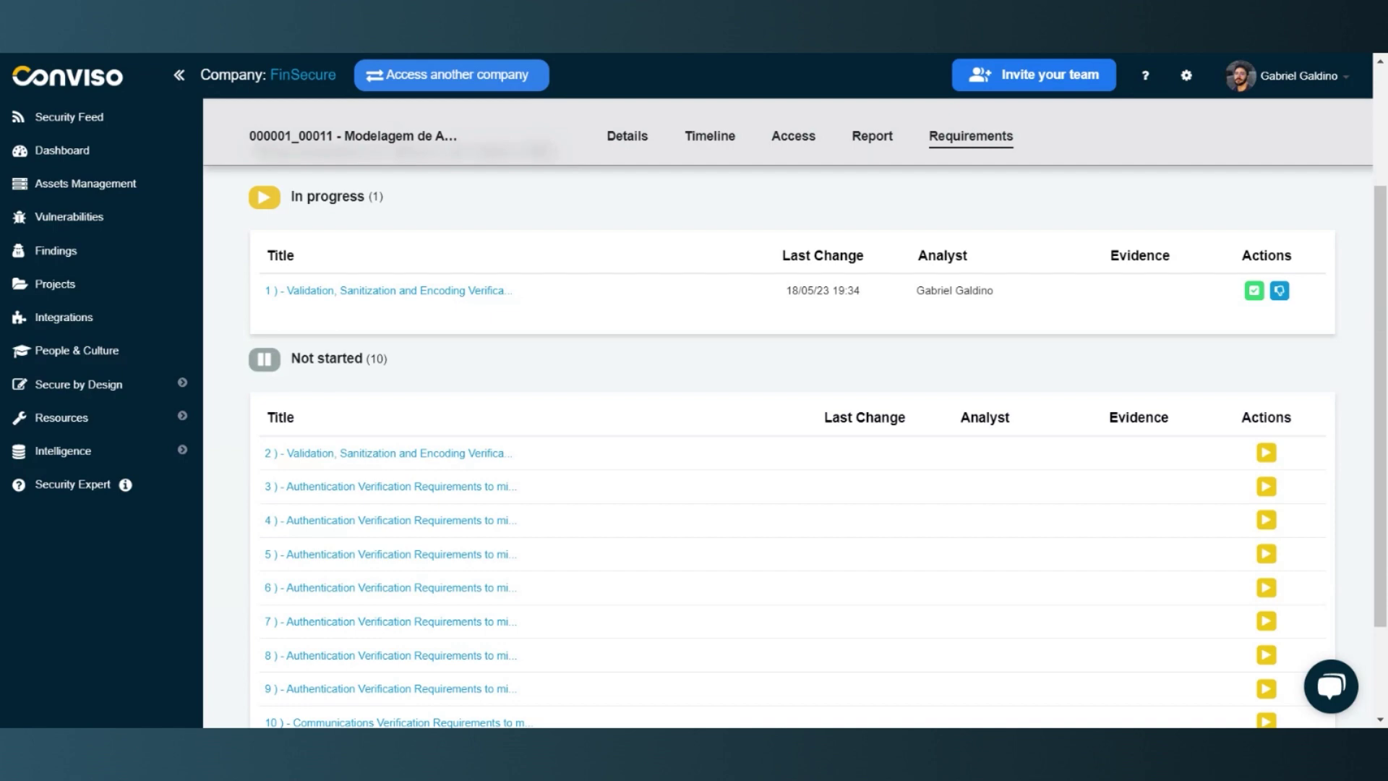
pyautogui.click(1255, 290)
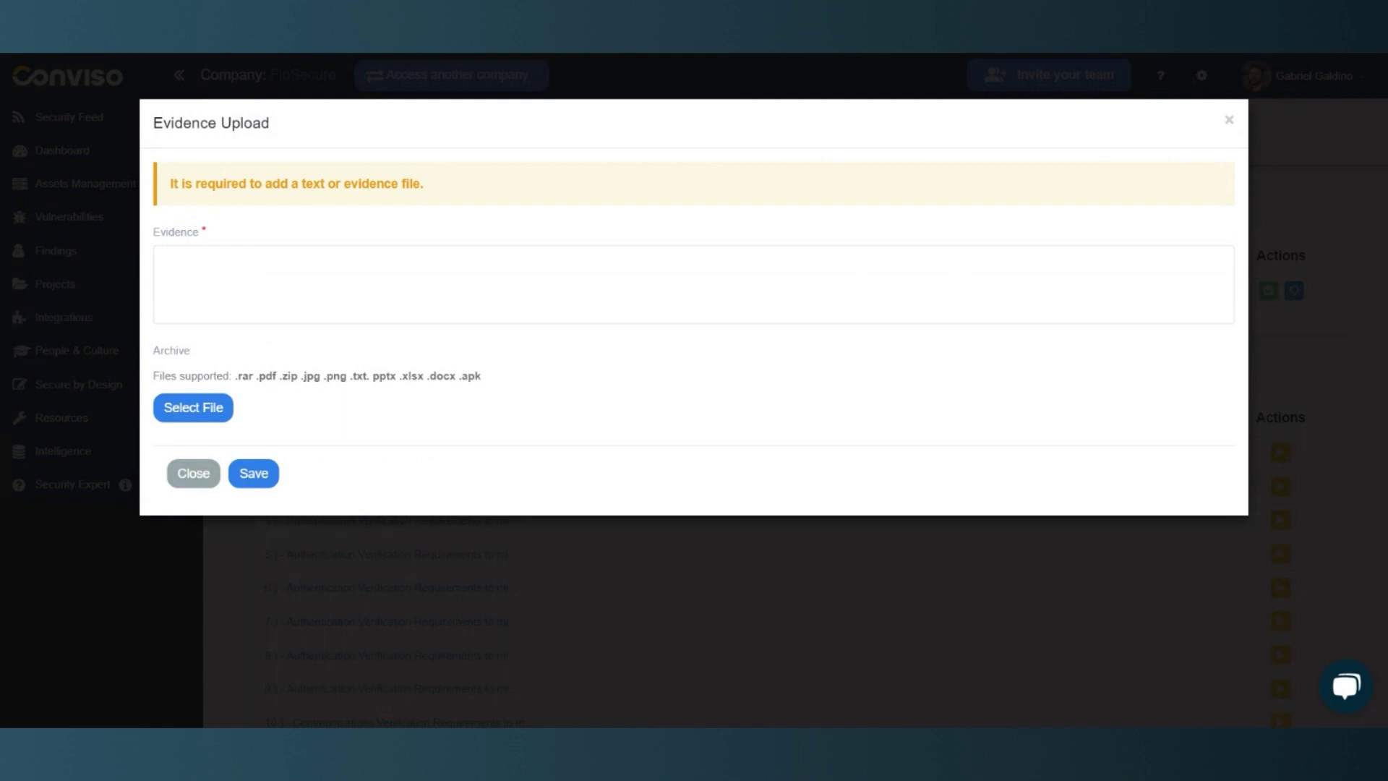
pyautogui.click(693, 284)
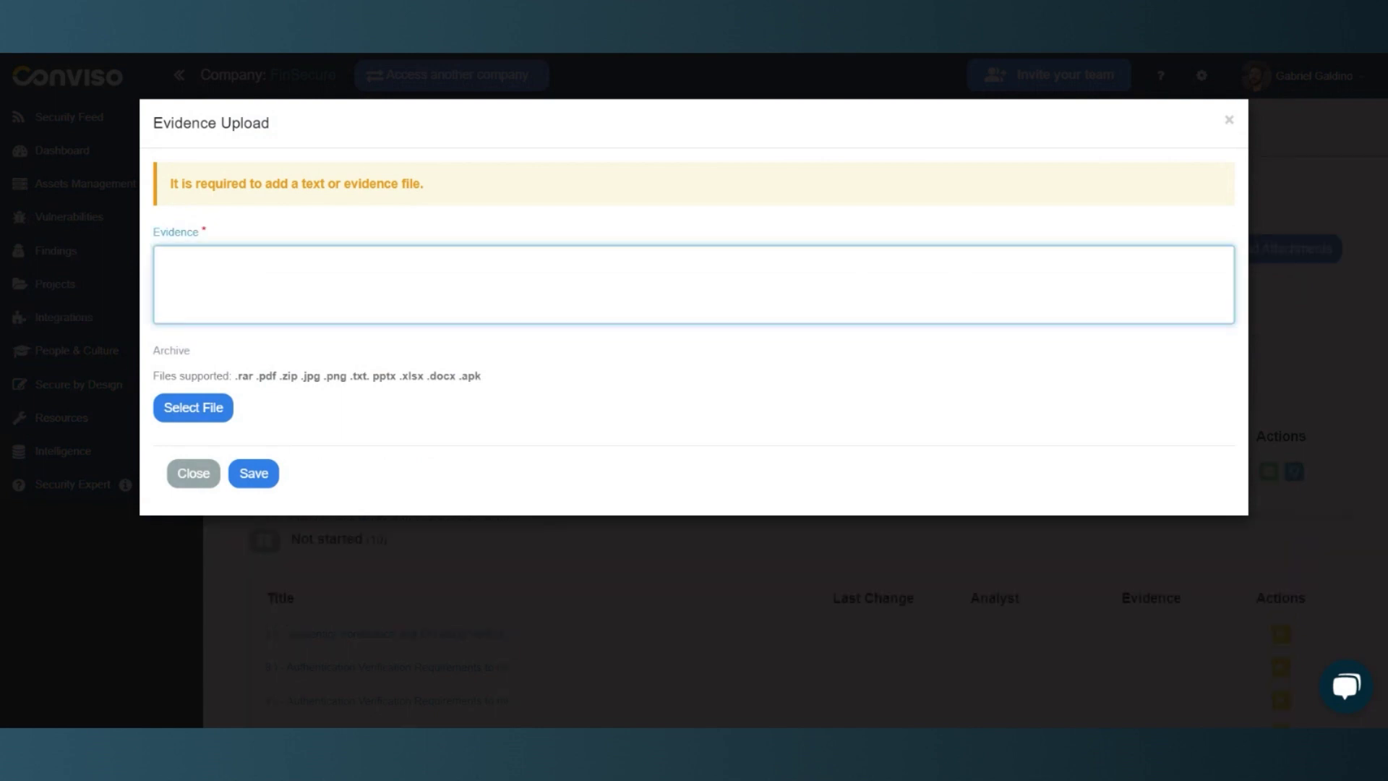
pyautogui.hotkey('ctrl', 'v')
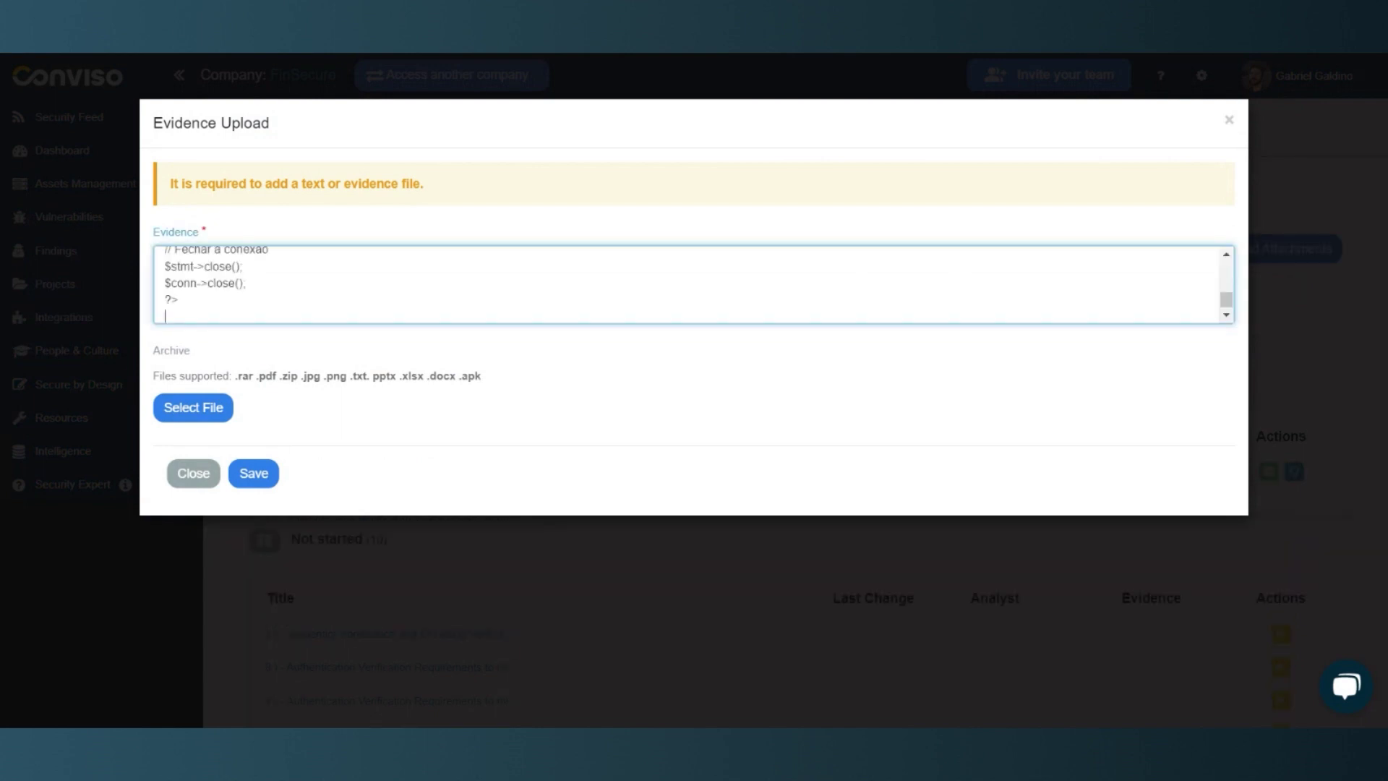
pyautogui.click(217, 424)
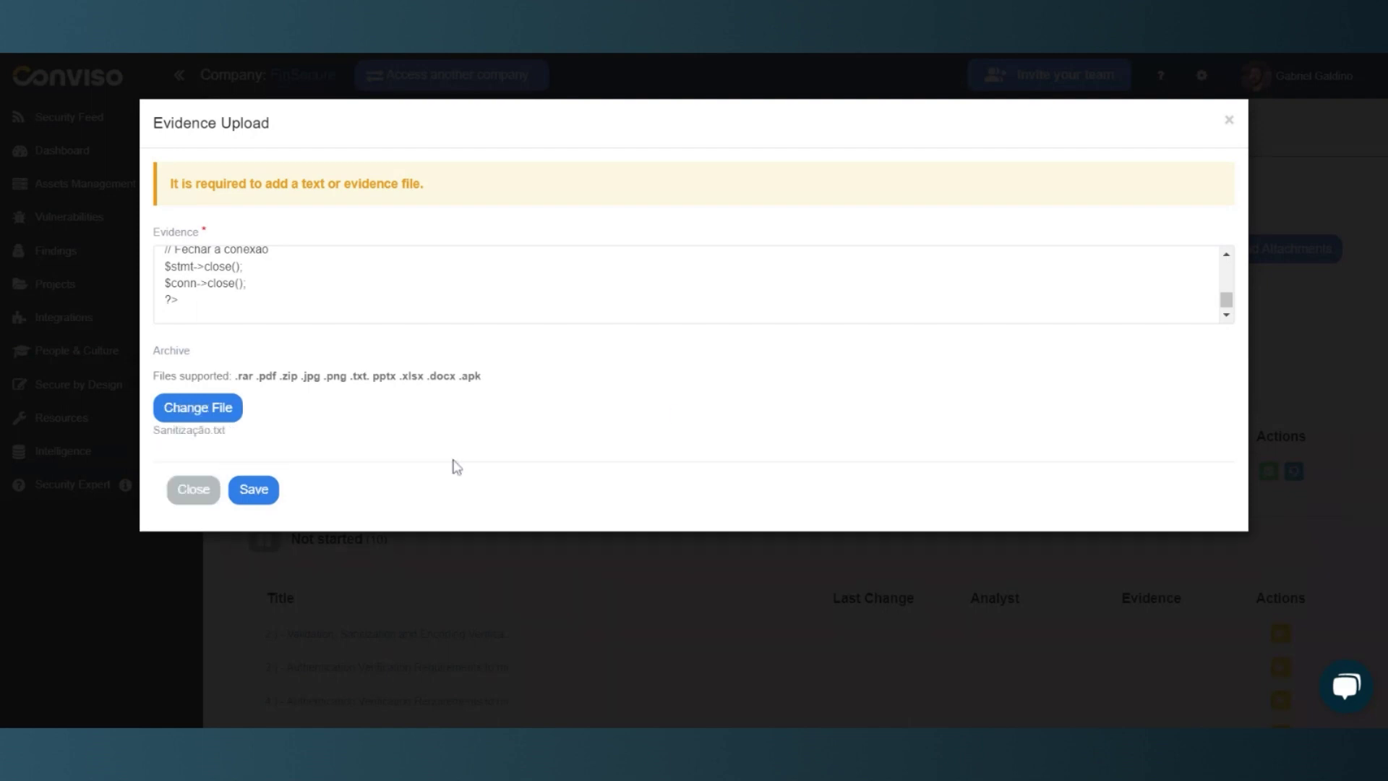
pyautogui.click(249, 503)
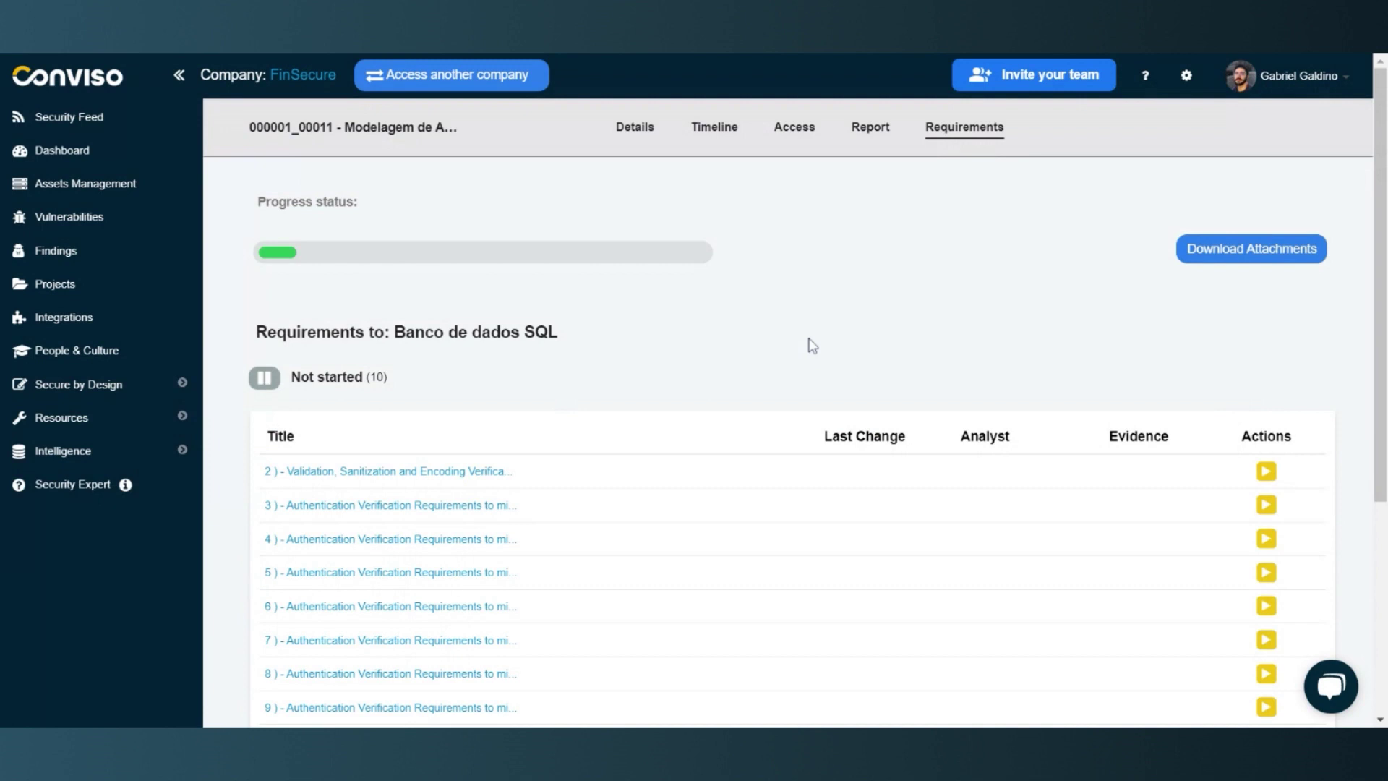
# Review the completed requirements and change the project's status to Fixing in its details
pyautogui.scroll(-10, 747, 356)
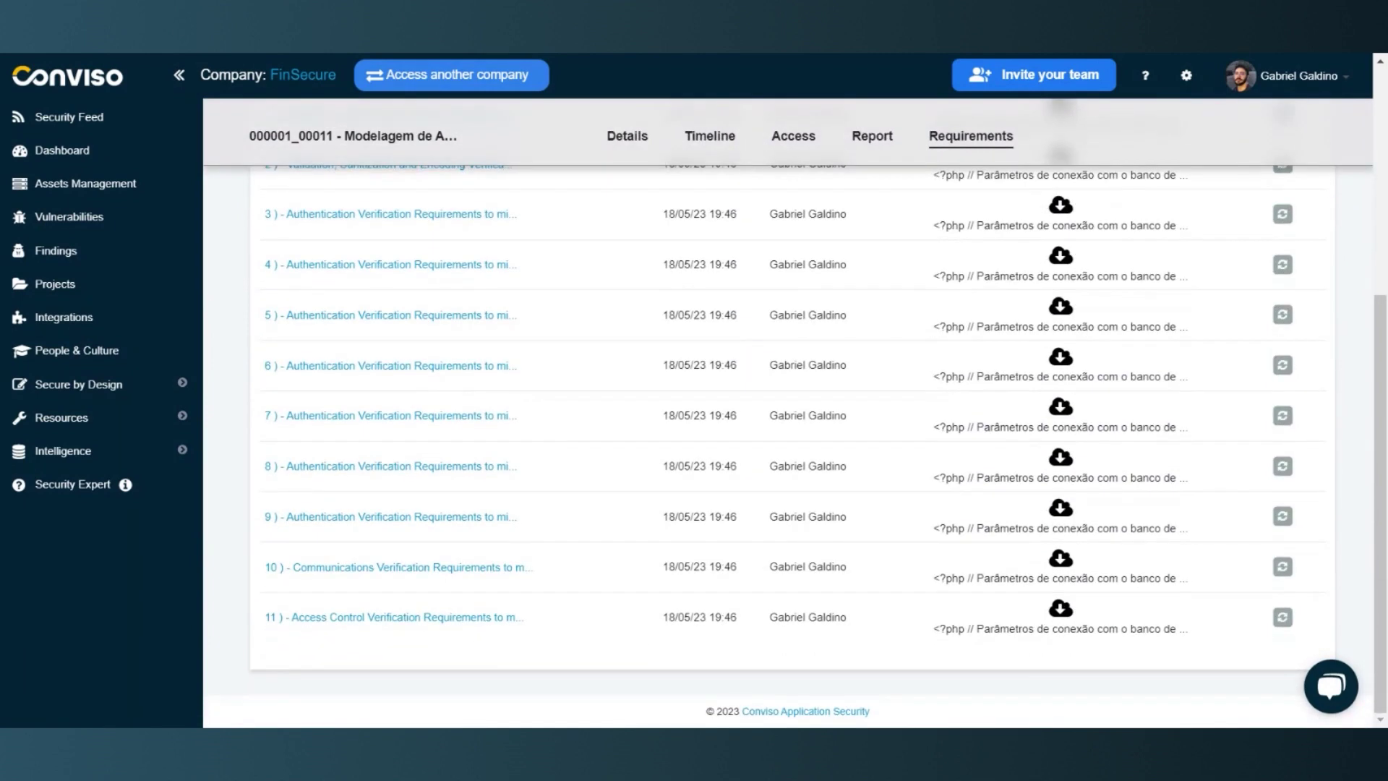
pyautogui.scroll(10, 1078, 354)
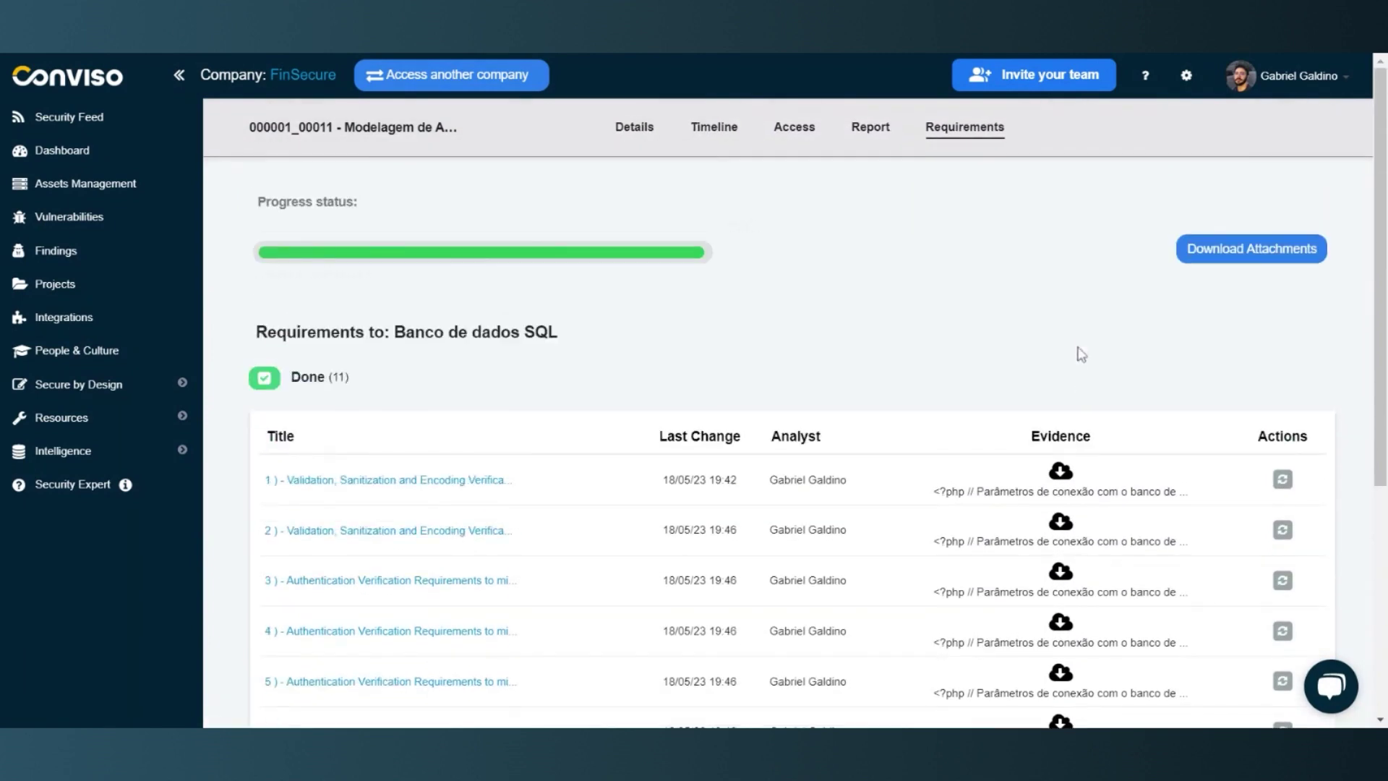
pyautogui.click(636, 128)
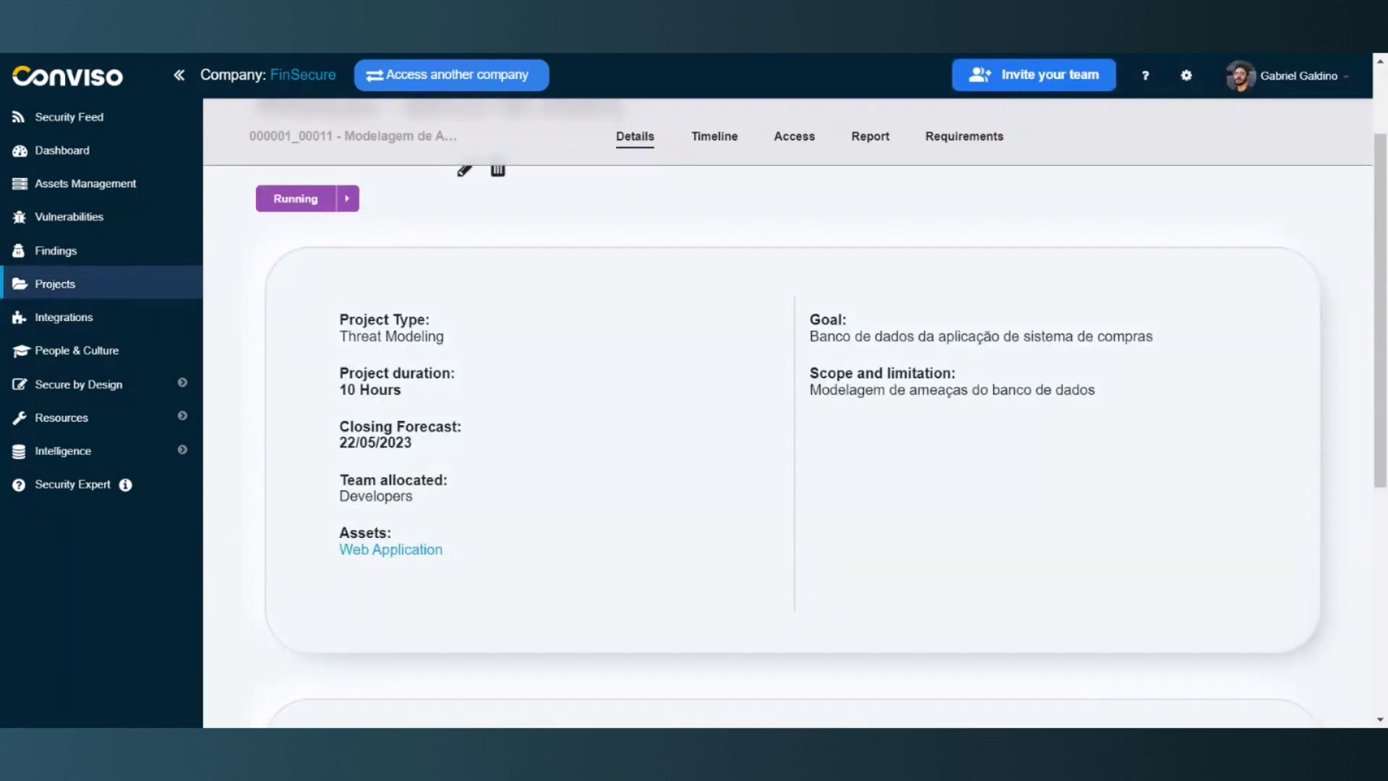
pyautogui.click(349, 325)
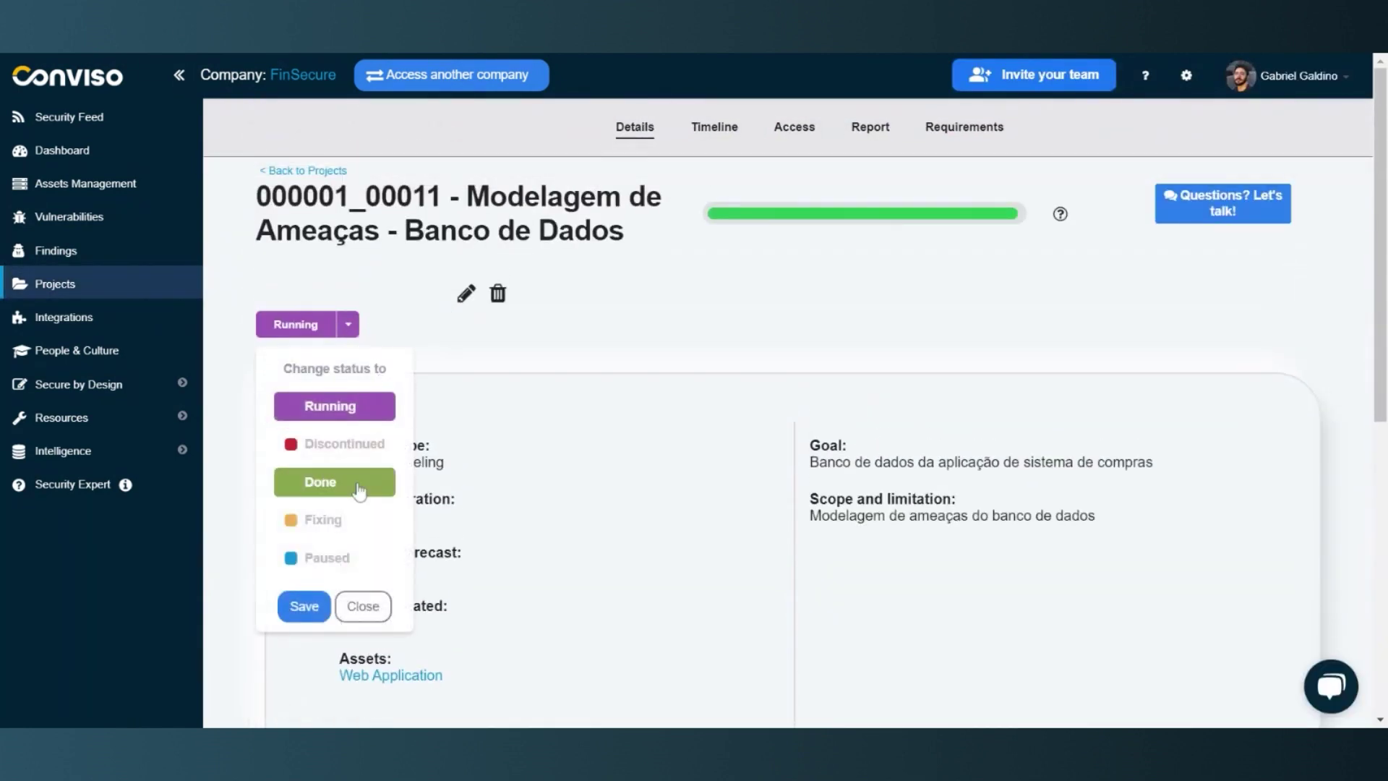
pyautogui.click(358, 522)
pyautogui.click(309, 618)
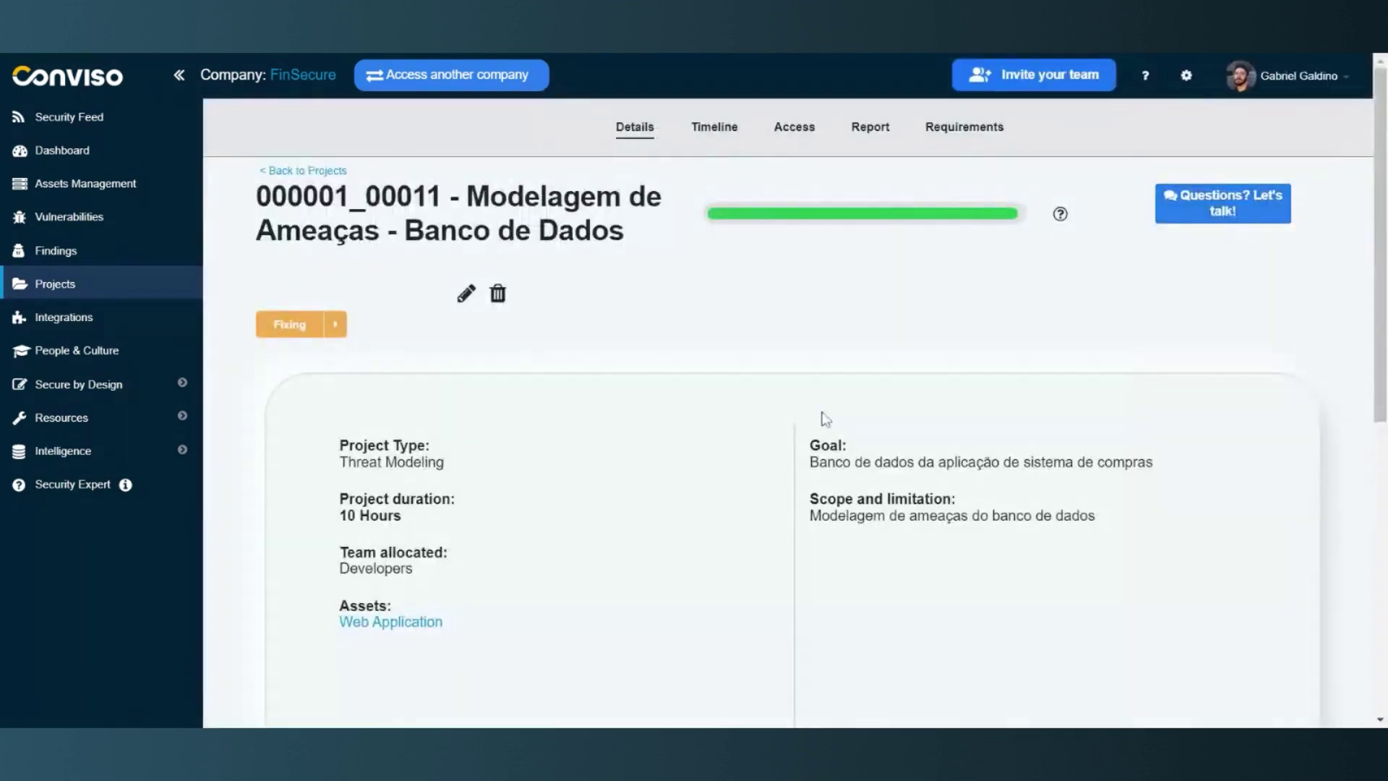